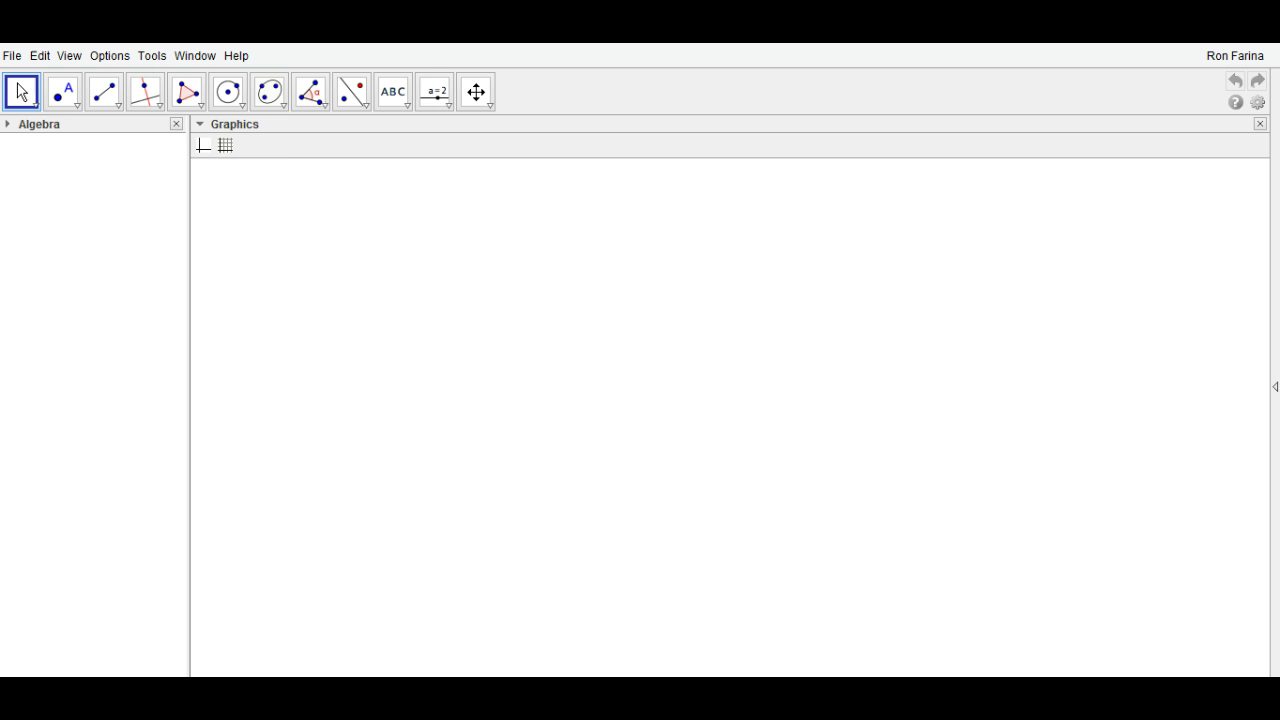
- Browse the Edit and View menus, then close them without choosing anything
{"action": "left_click", "coordinate": [12, 55]}
{"action": "left_click", "coordinate": [68, 55]}
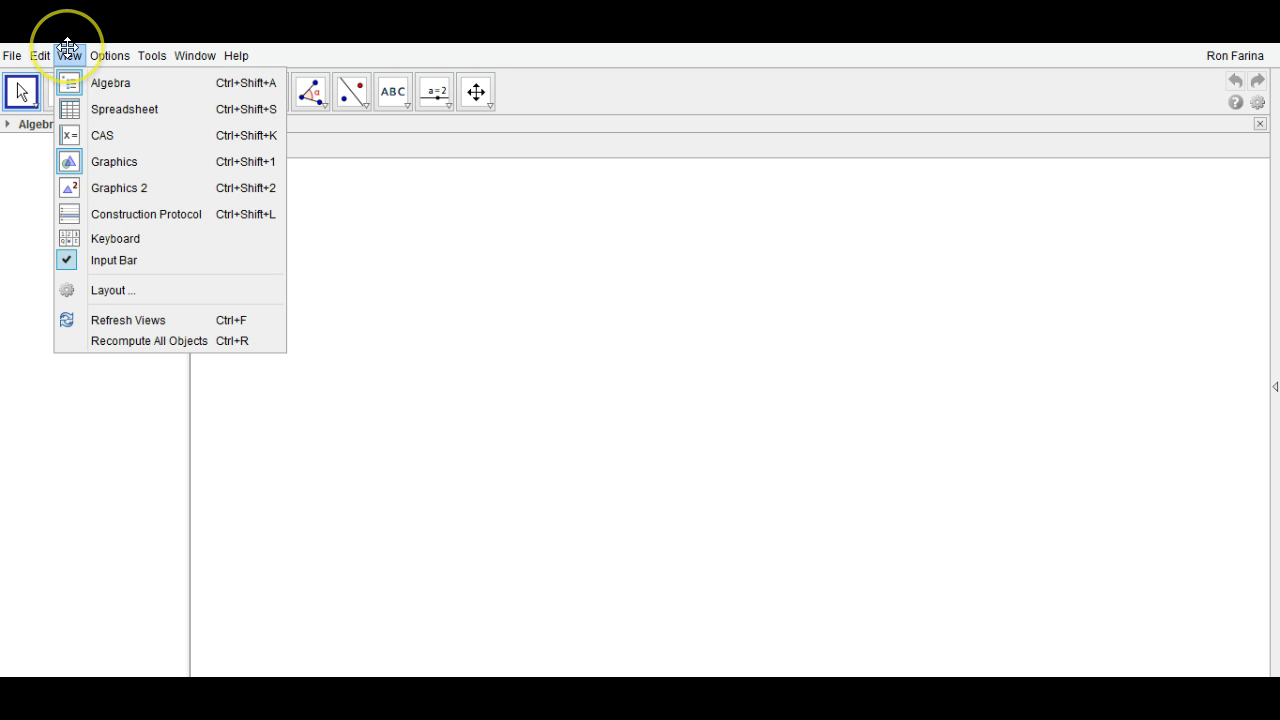
{"action": "mouse_move", "coordinate": [108, 52]}
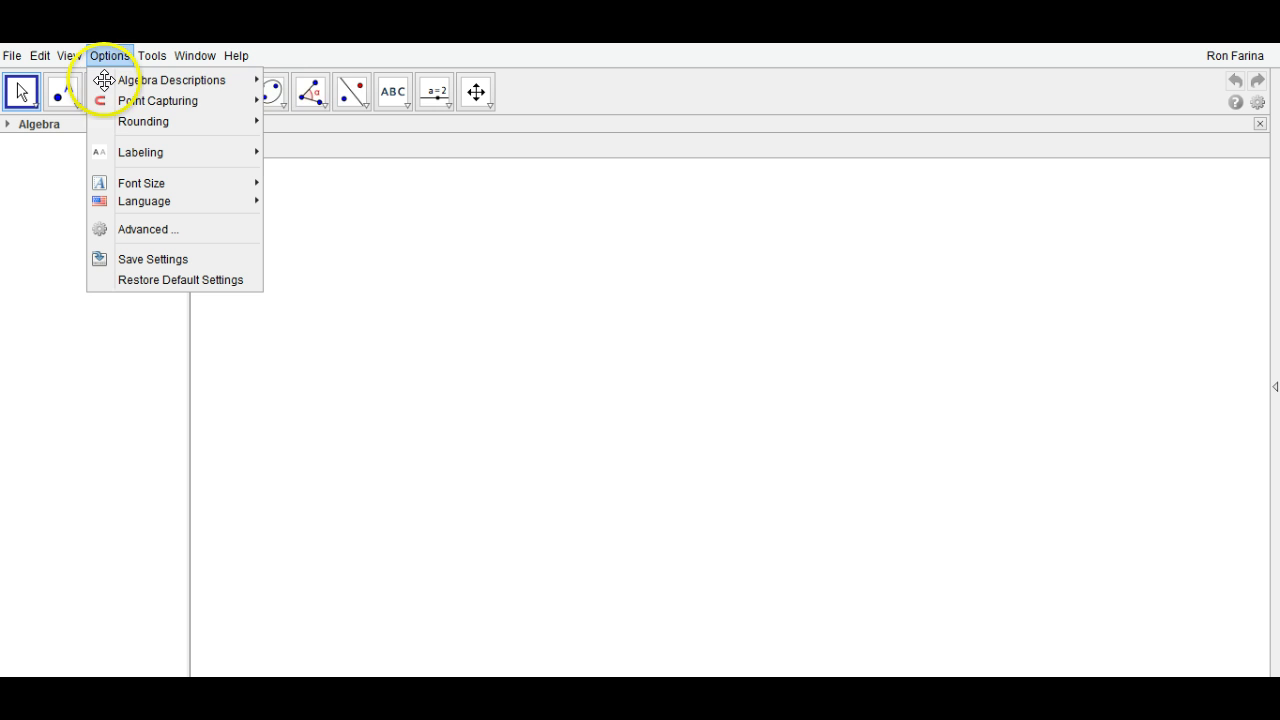
{"action": "mouse_move", "coordinate": [107, 82]}
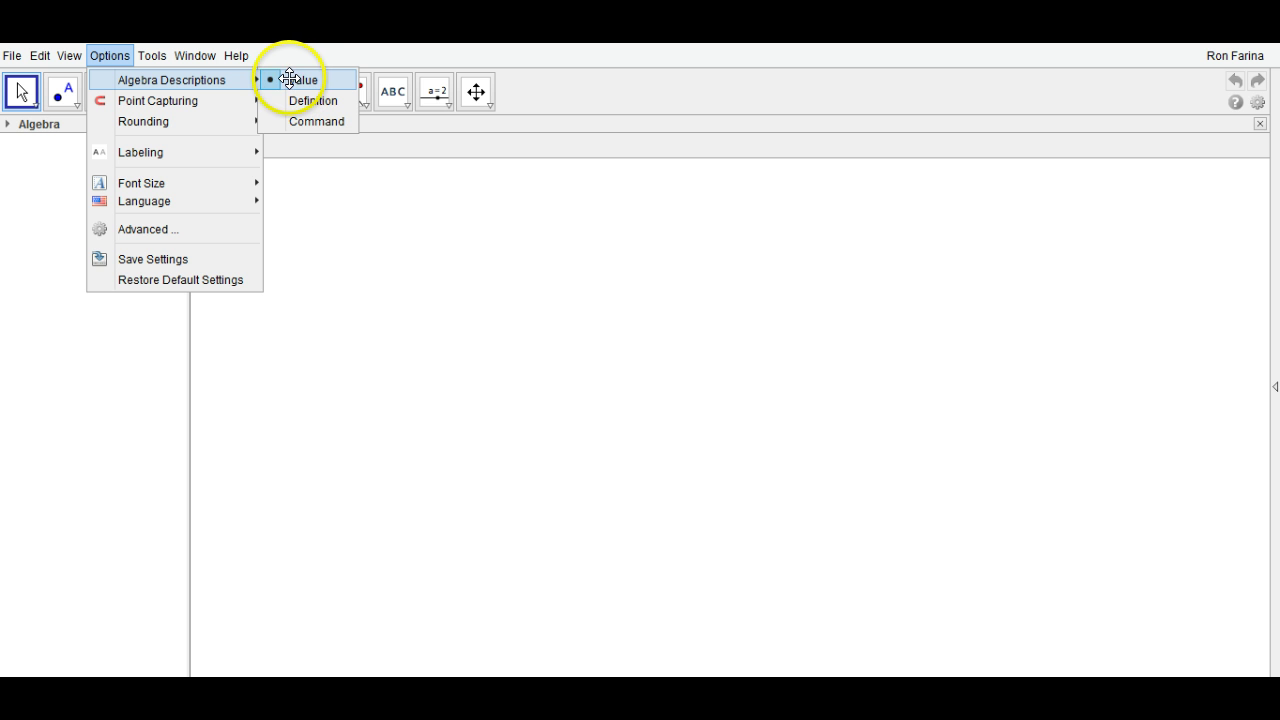
{"action": "mouse_move", "coordinate": [152, 56]}
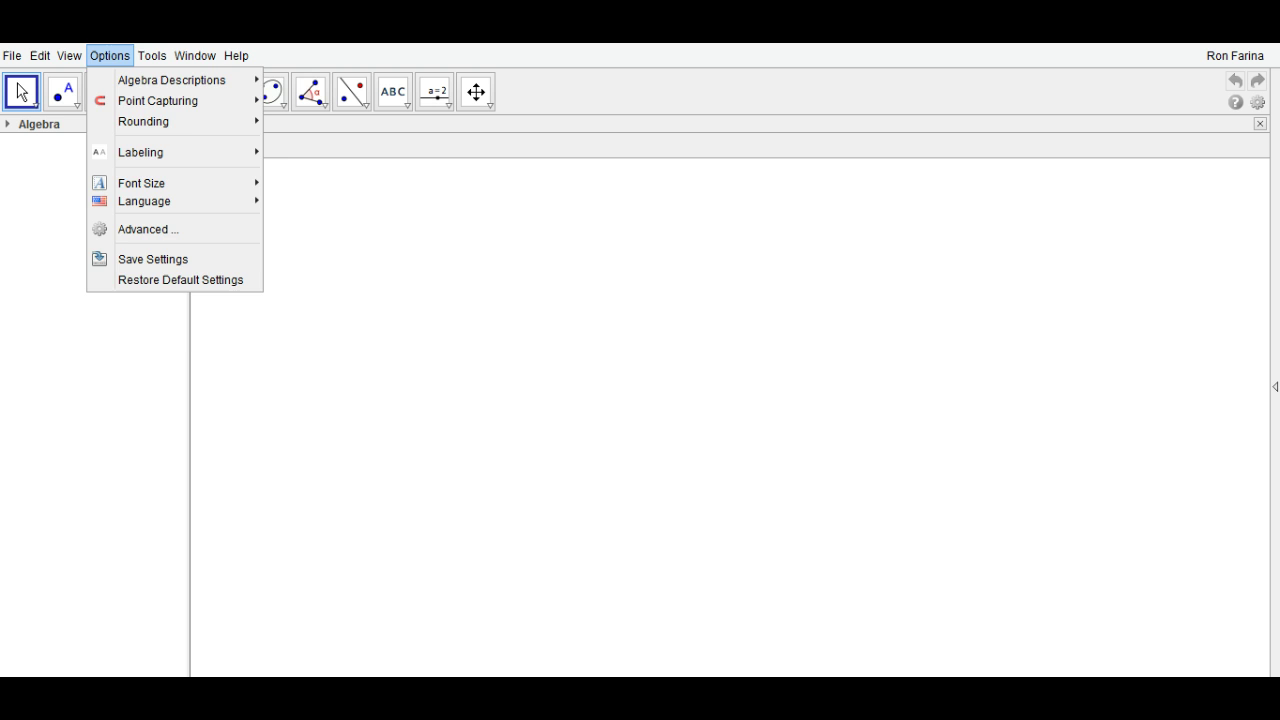
{"action": "mouse_move", "coordinate": [68, 56]}
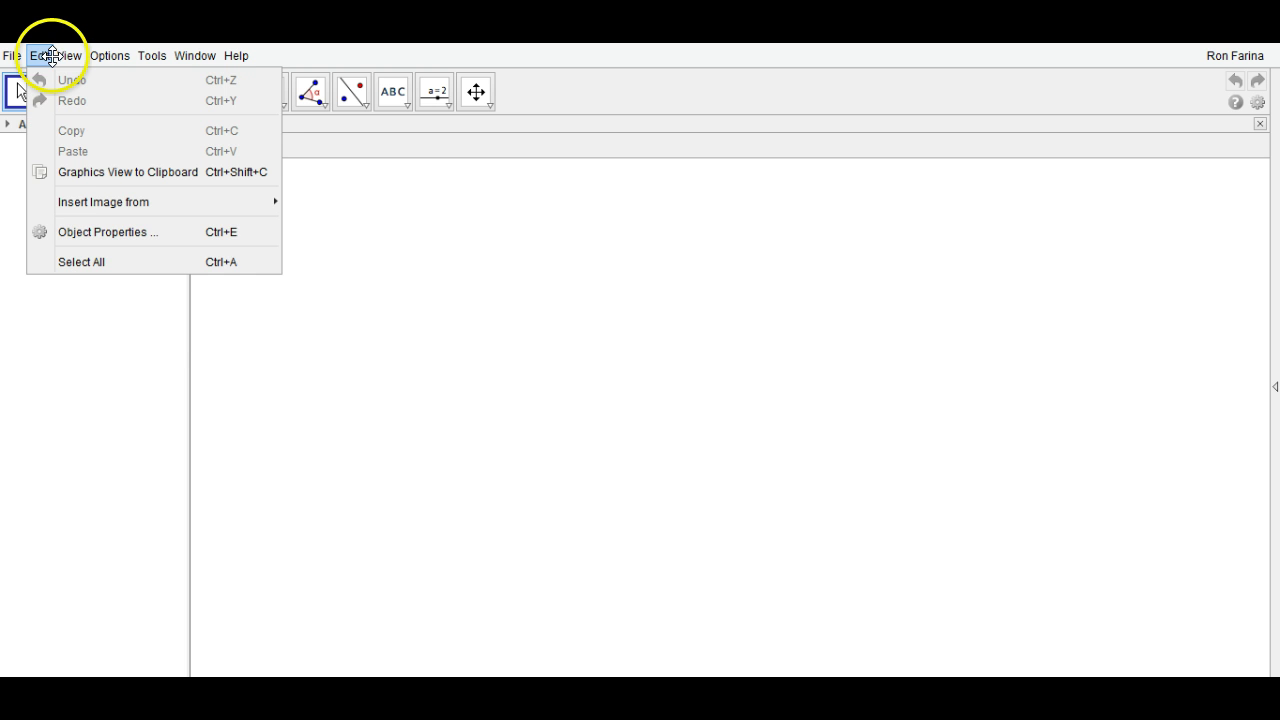
{"action": "left_click", "coordinate": [12, 225]}
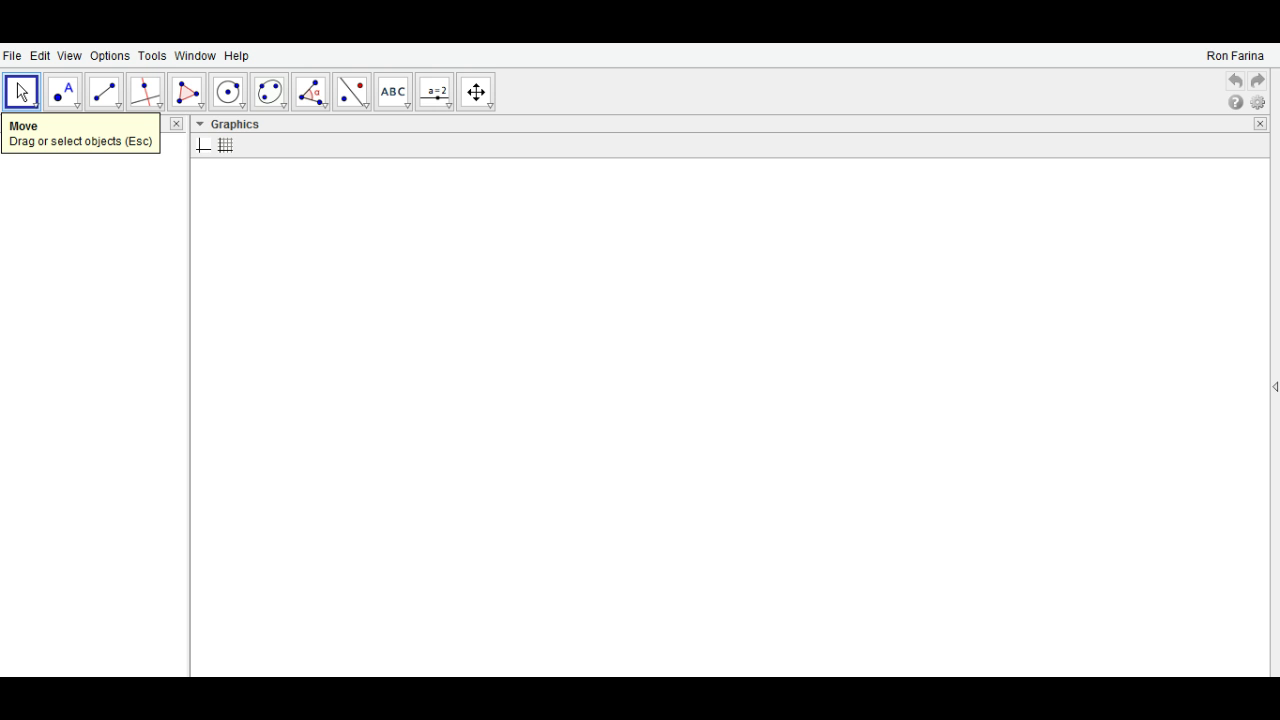
- Place points A (-3.16, 5.5), B (-2.12, 5.46) and C (-0.18, 5.5) in a row
{"action": "left_click", "coordinate": [62, 91]}
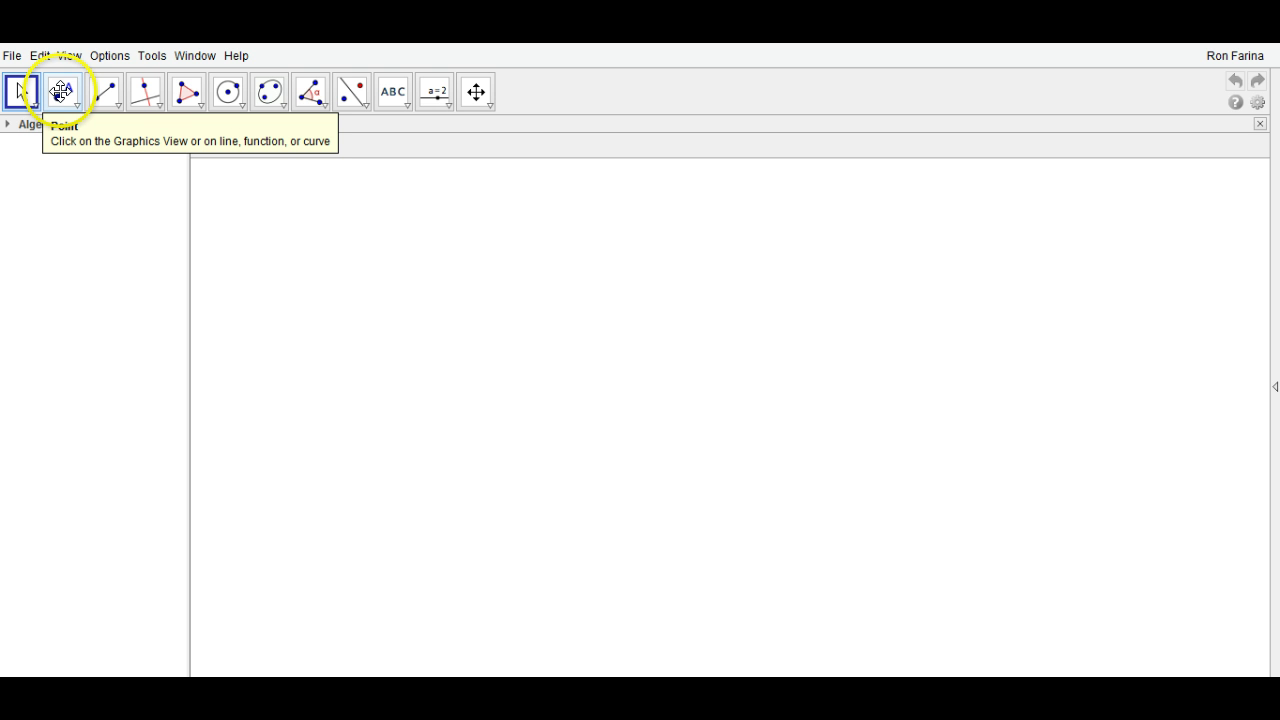
{"action": "left_click", "coordinate": [244, 195]}
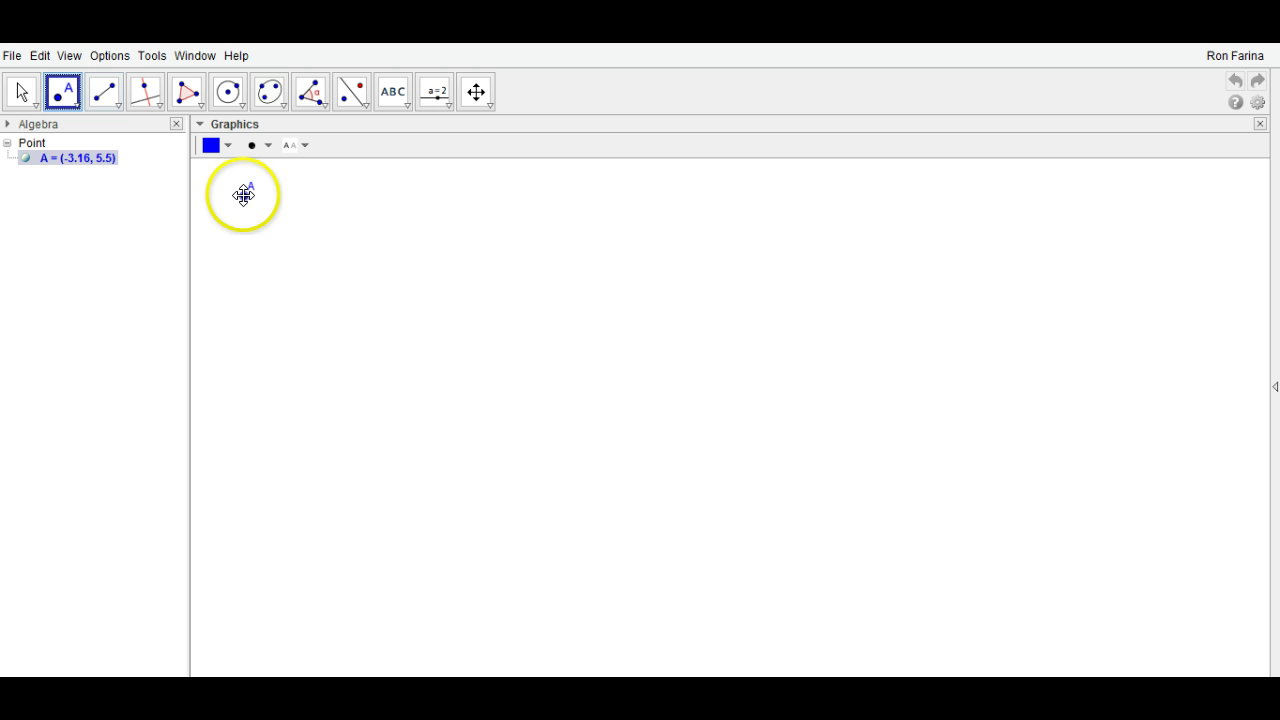
{"action": "left_click", "coordinate": [293, 197]}
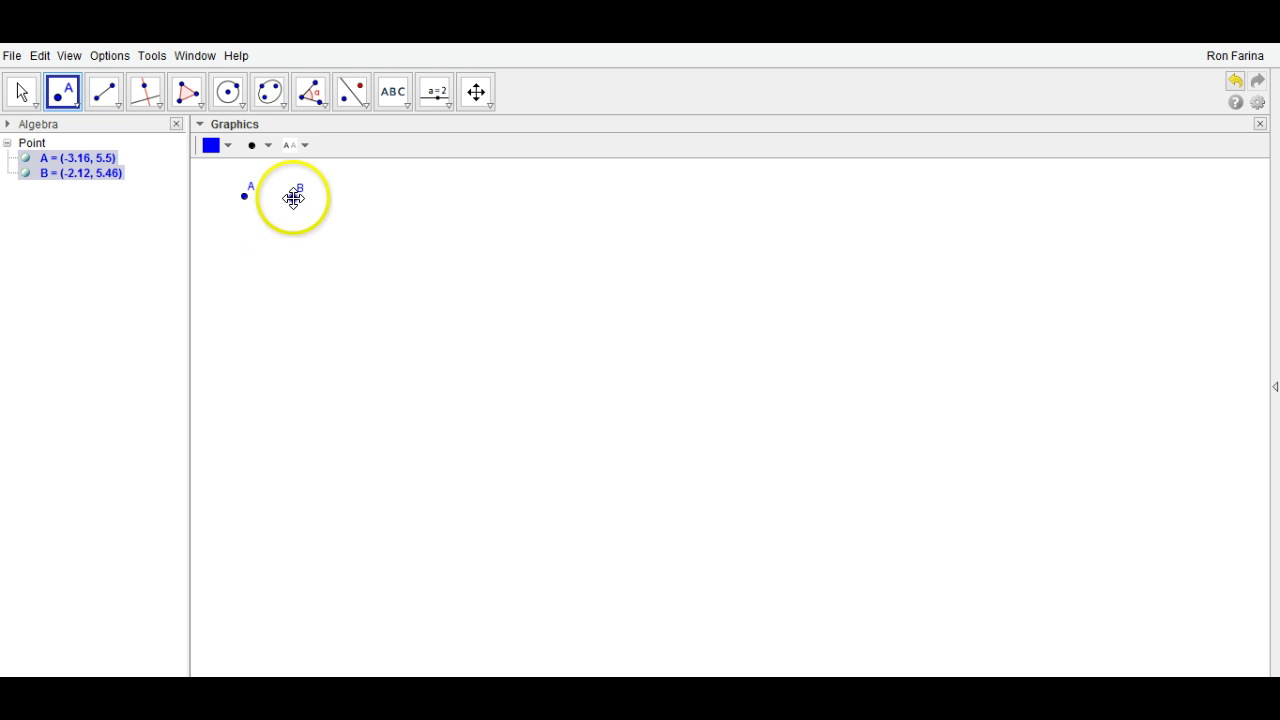
{"action": "left_click", "coordinate": [384, 196]}
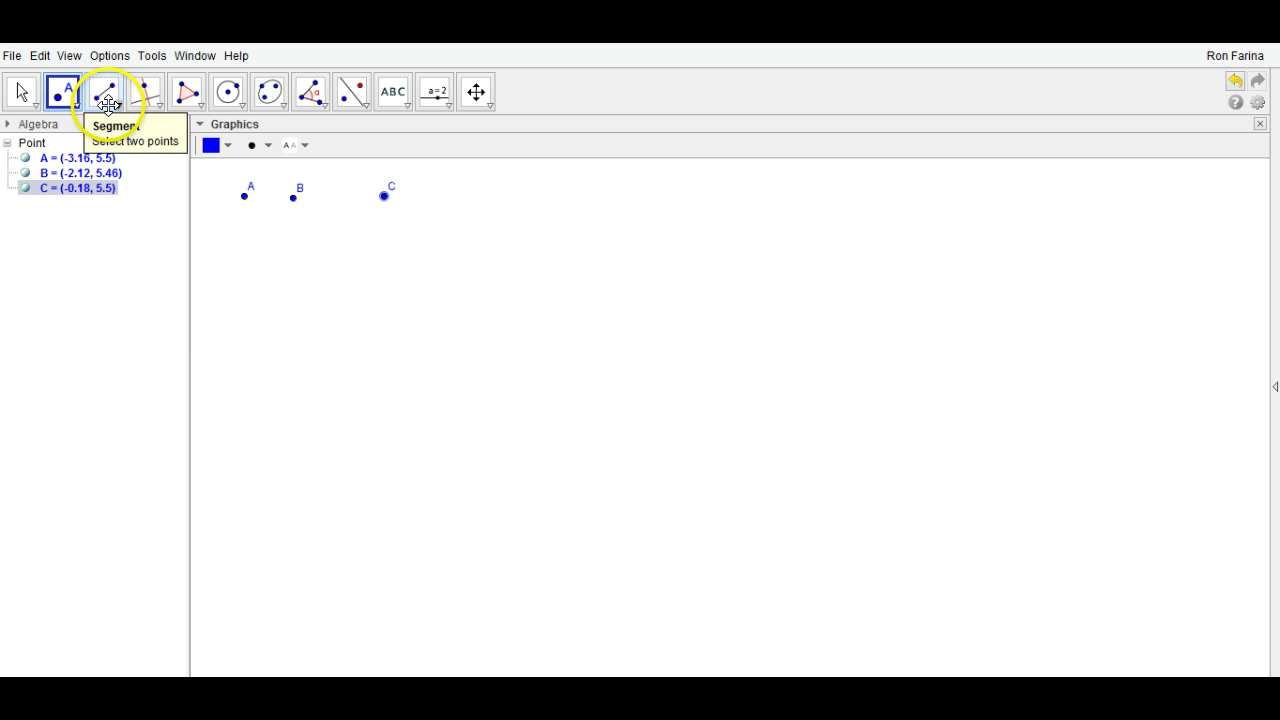
- Look through the point and line/segment tool groups, leaving the Segment tool selected
{"action": "left_click", "coordinate": [63, 100]}
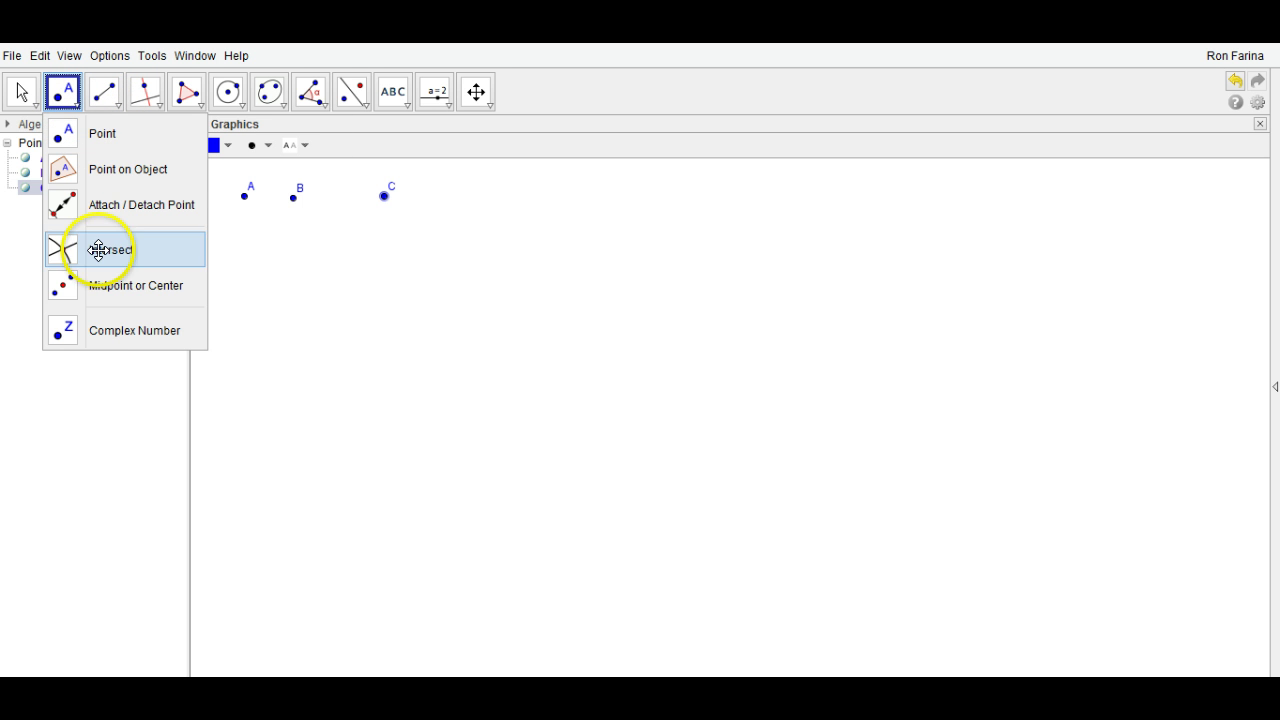
{"action": "left_click", "coordinate": [104, 94]}
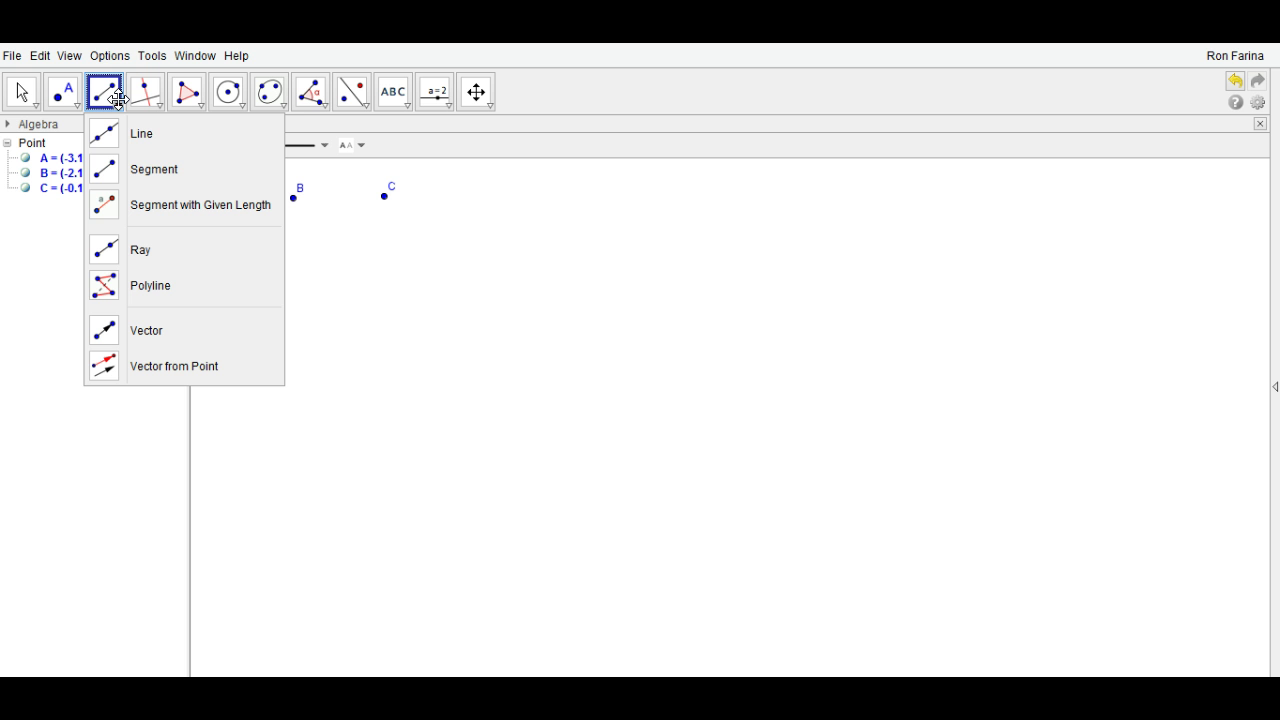
{"action": "left_click", "coordinate": [110, 96]}
{"action": "mouse_move", "coordinate": [140, 96]}
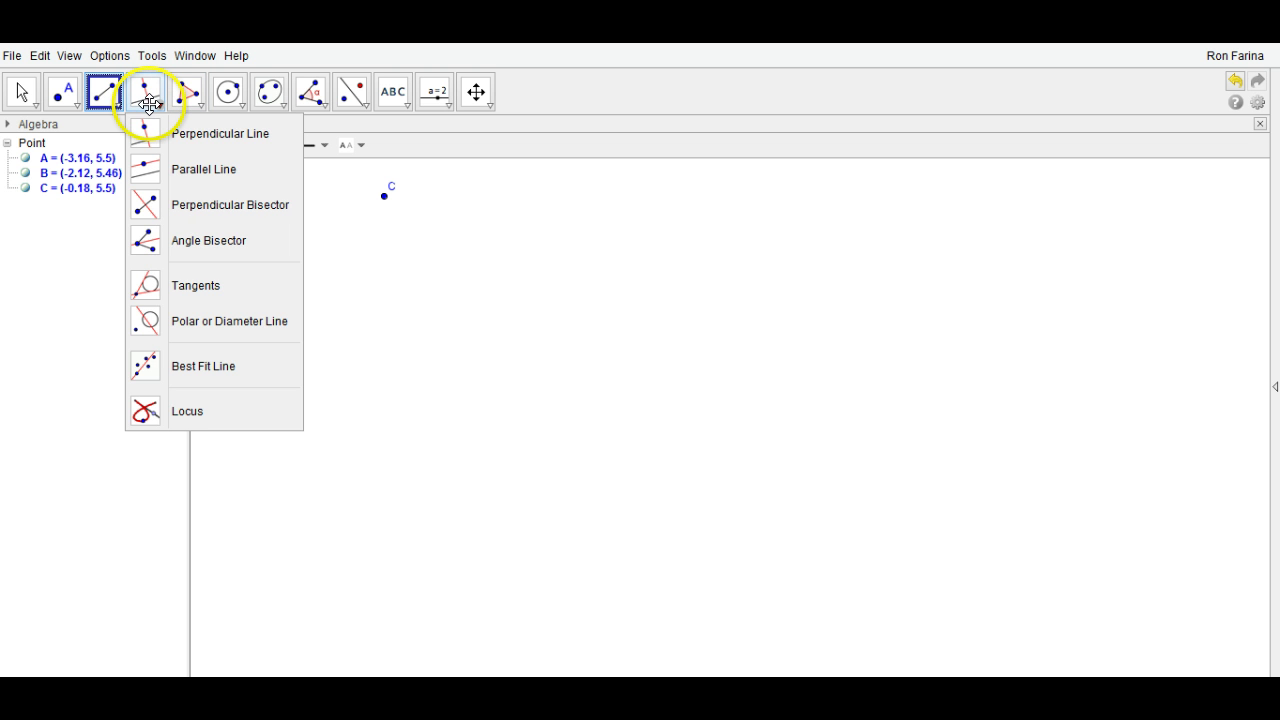
{"action": "mouse_move", "coordinate": [191, 100]}
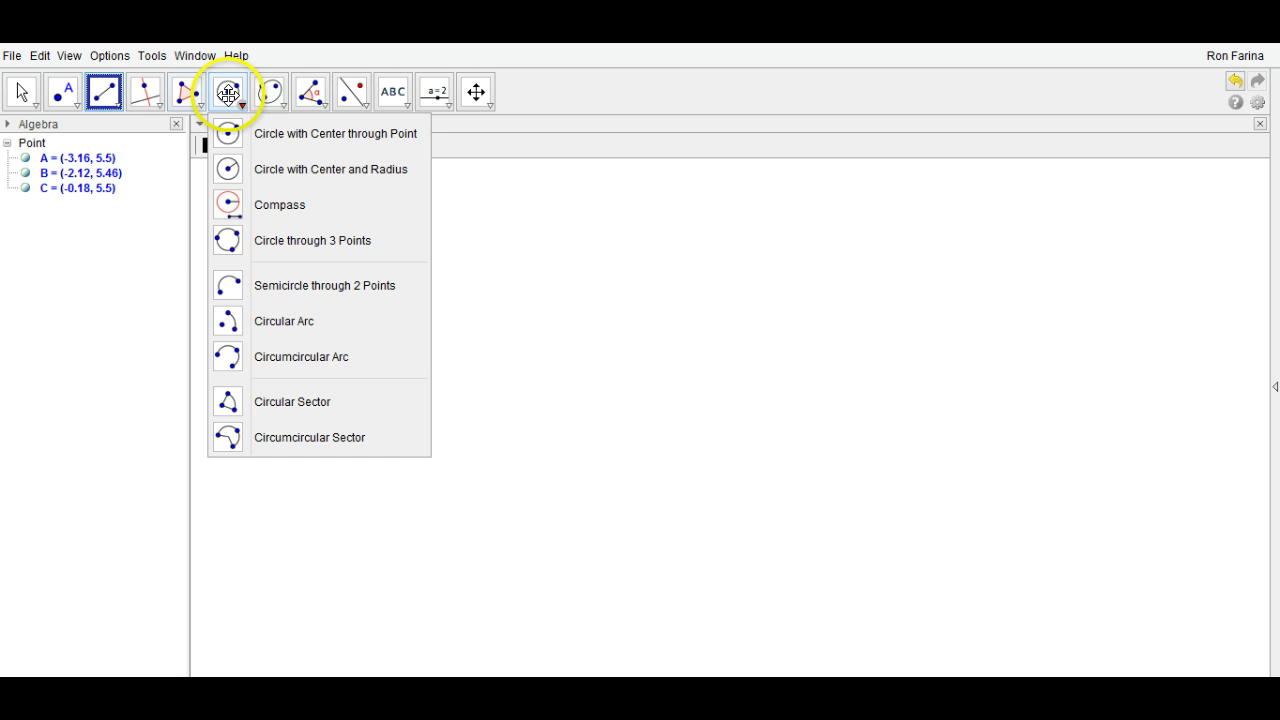
{"action": "mouse_move", "coordinate": [262, 92]}
{"action": "mouse_move", "coordinate": [312, 92]}
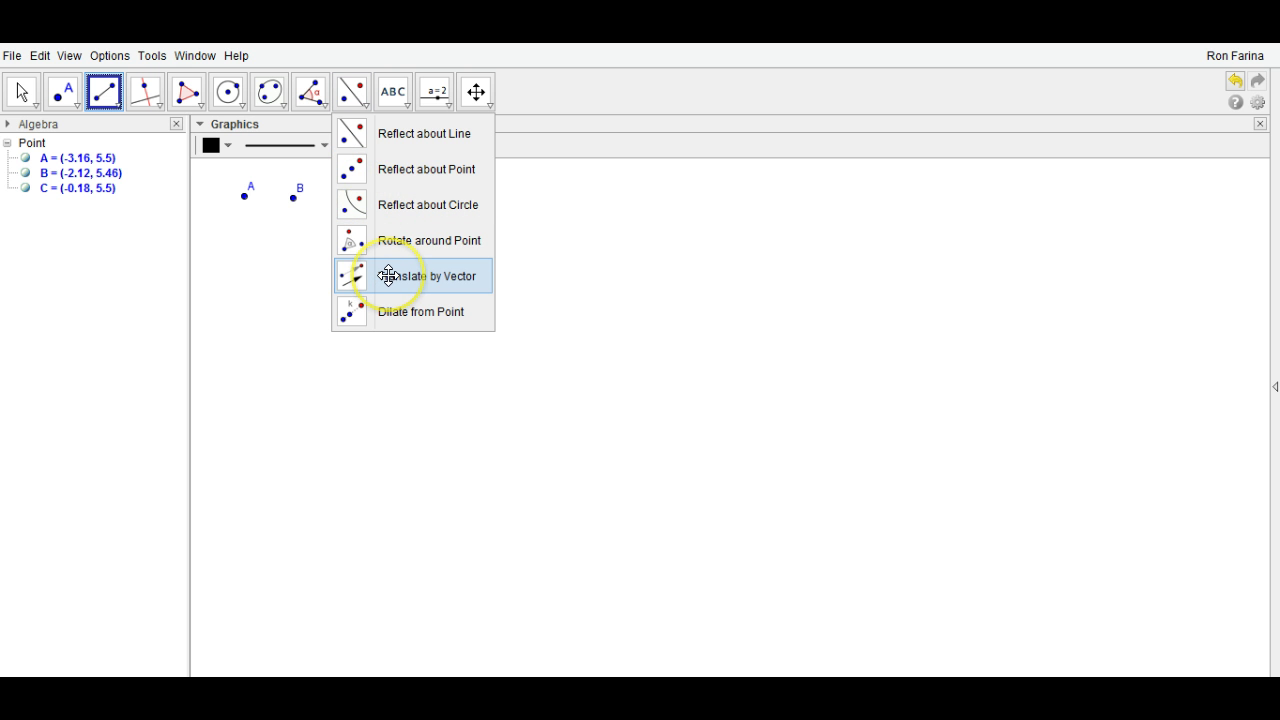
- Add text with the teacher's name followed by 'is the best:)' in the upper middle of the graphics area
{"action": "left_click", "coordinate": [400, 96]}
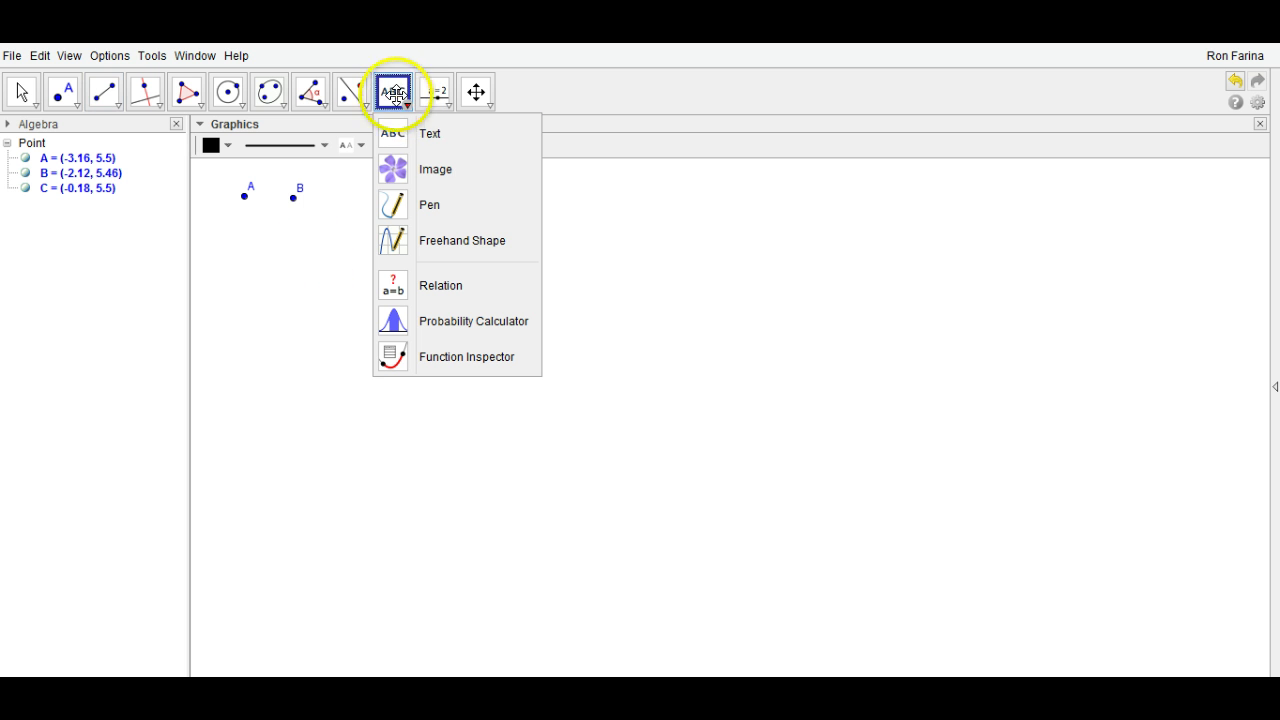
{"action": "left_click", "coordinate": [418, 131]}
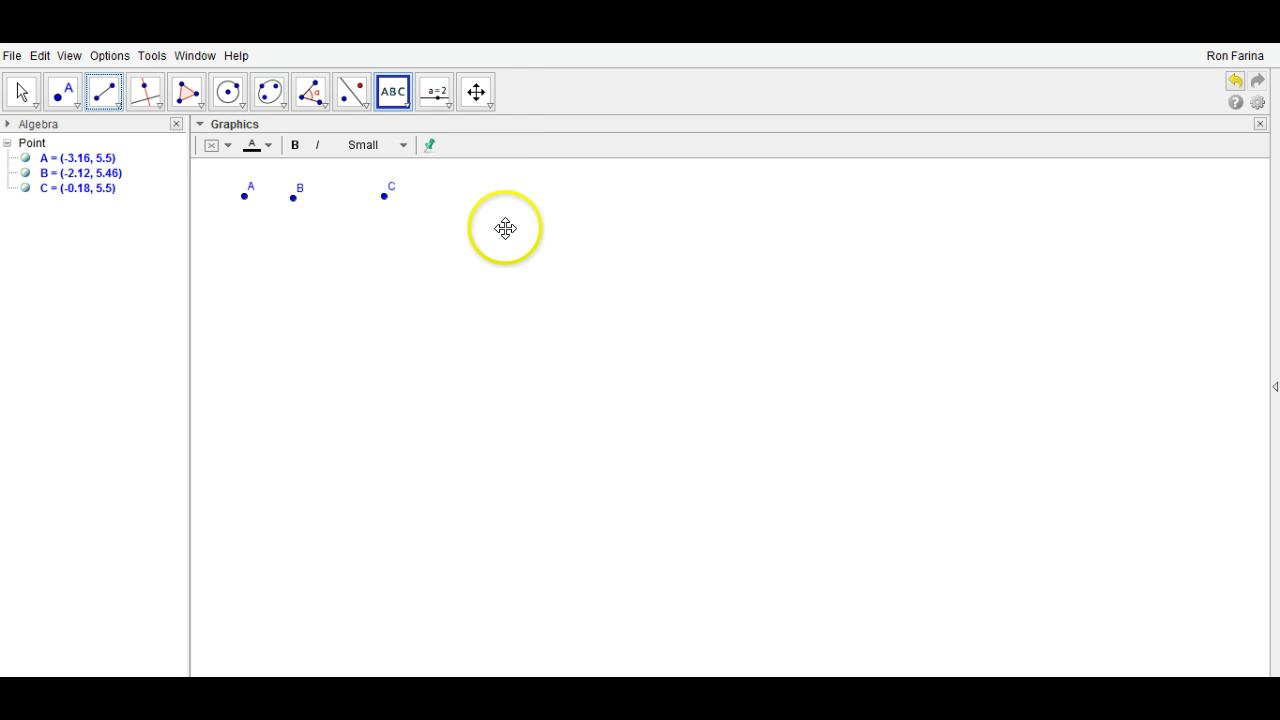
{"action": "left_click", "coordinate": [660, 248]}
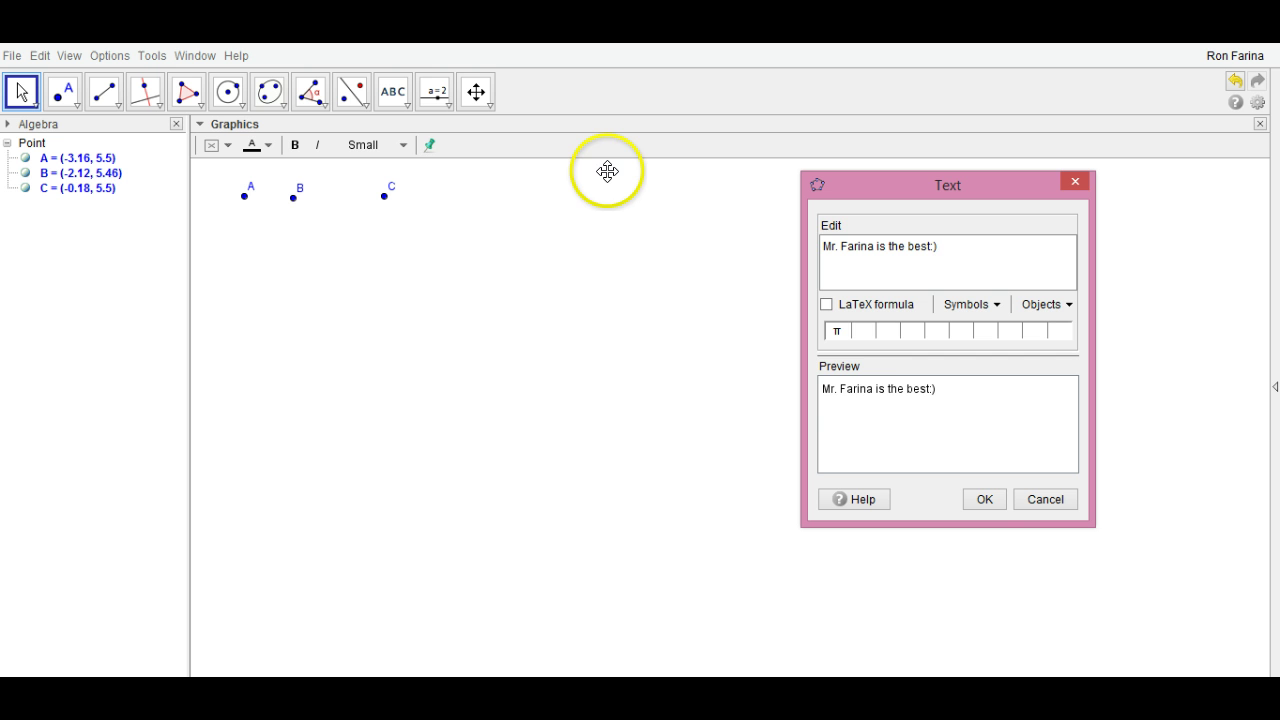
{"action": "left_click", "coordinate": [987, 497]}
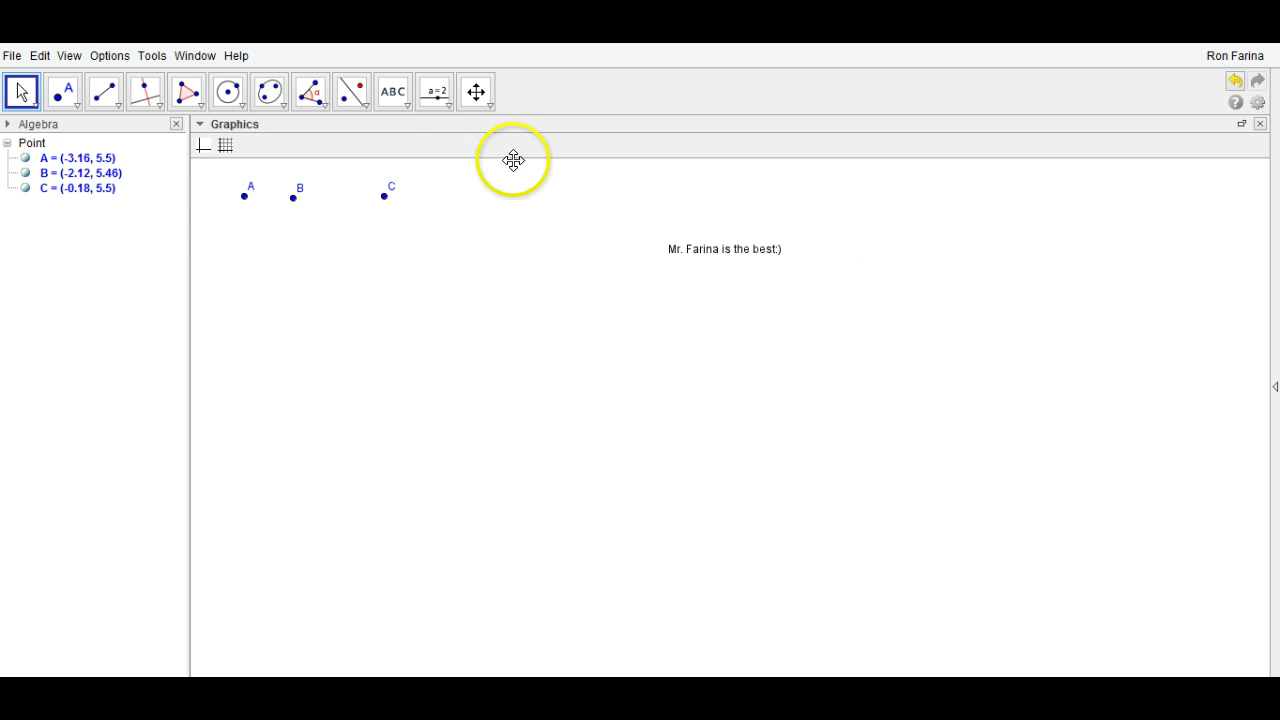
- Start a new construction with File > New, choosing Don't Save for the current sketch
{"action": "left_click", "coordinate": [13, 53]}
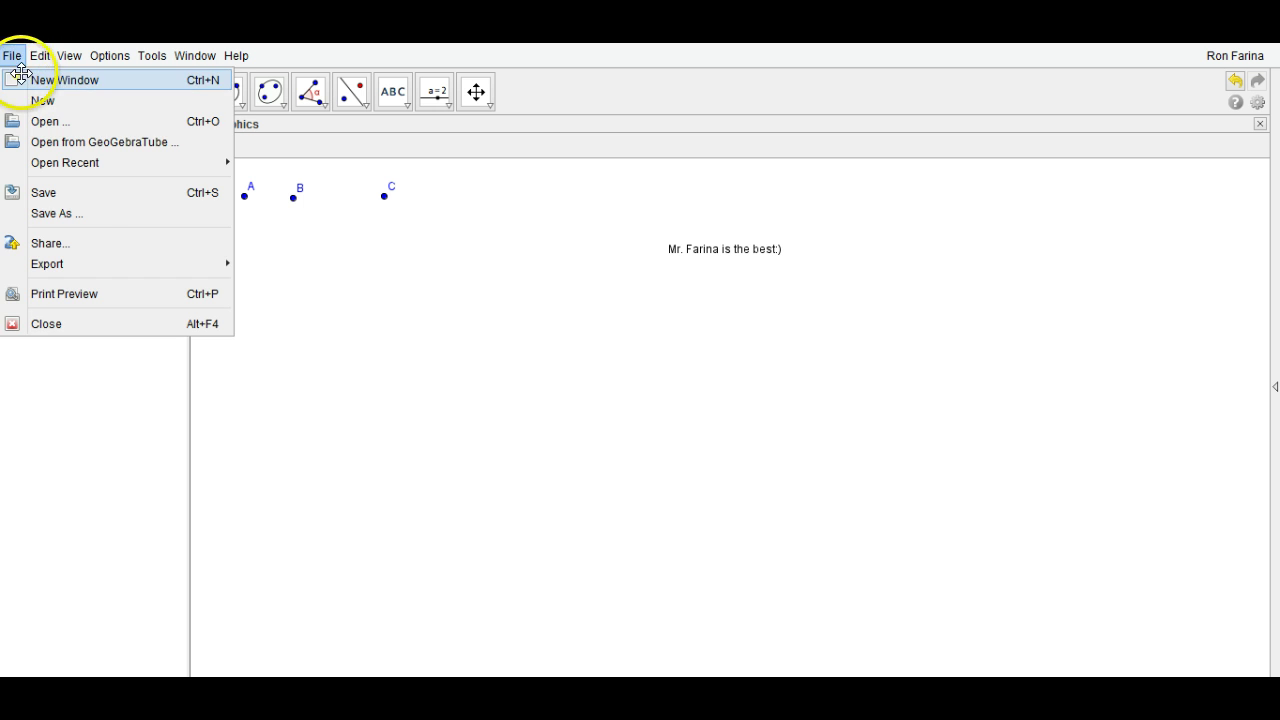
{"action": "left_click", "coordinate": [29, 104]}
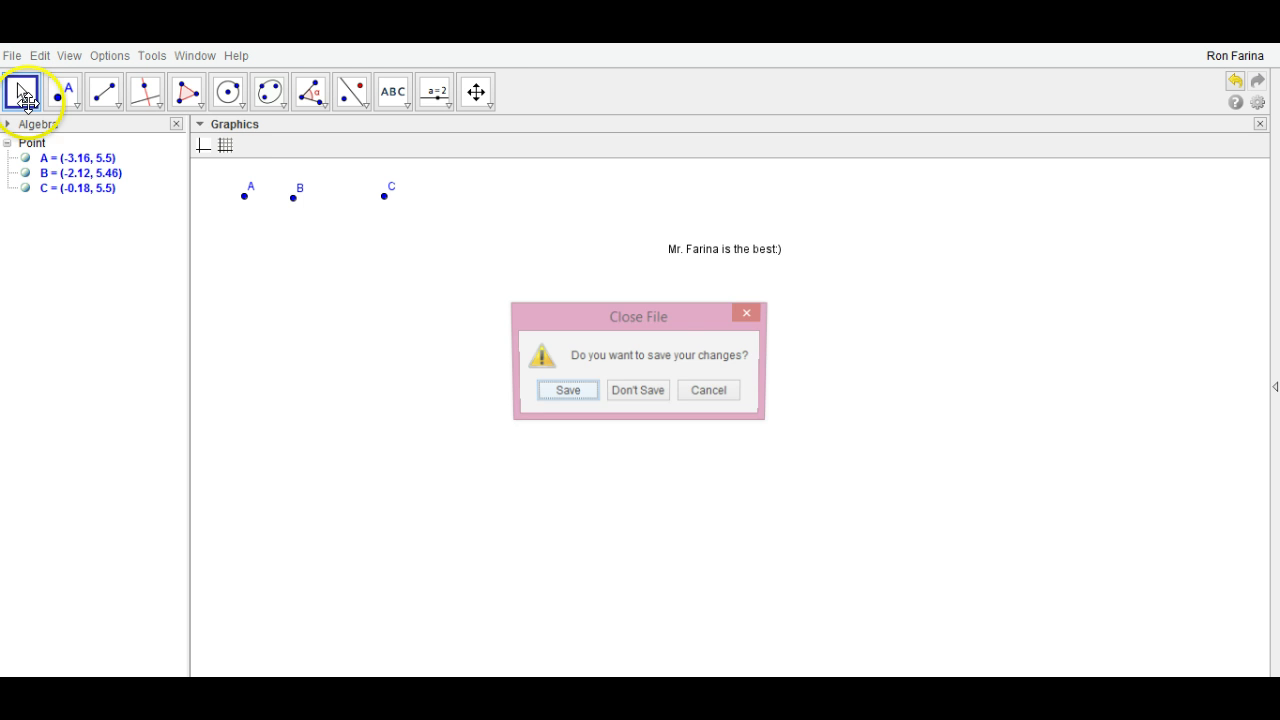
{"action": "left_click", "coordinate": [633, 390]}
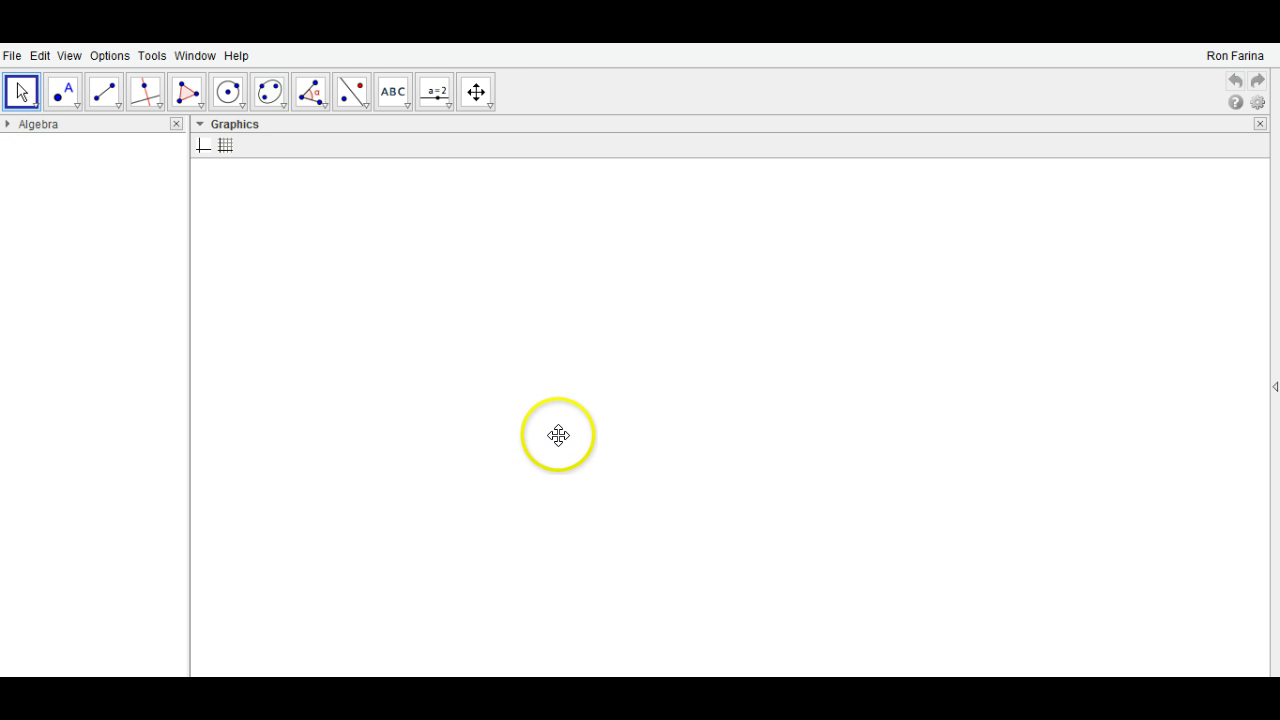
- Place points A and B side by side near the top left
{"action": "left_click", "coordinate": [60, 93]}
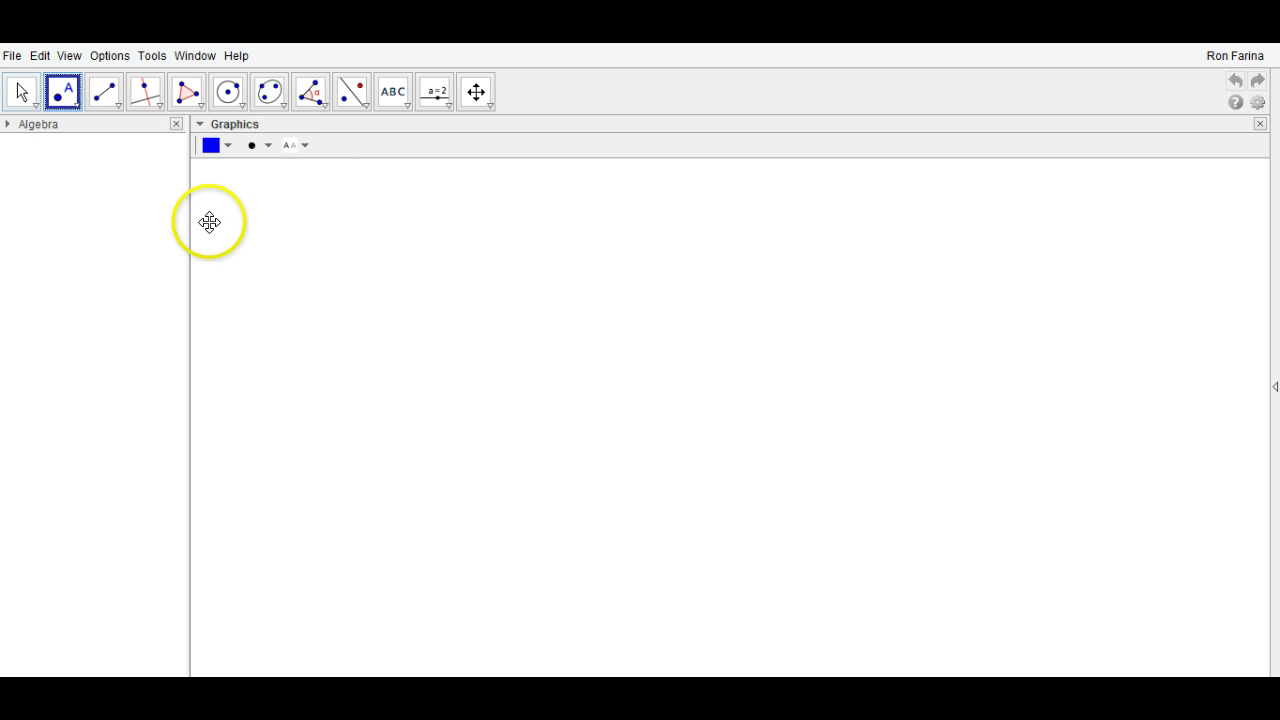
{"action": "left_click", "coordinate": [236, 202]}
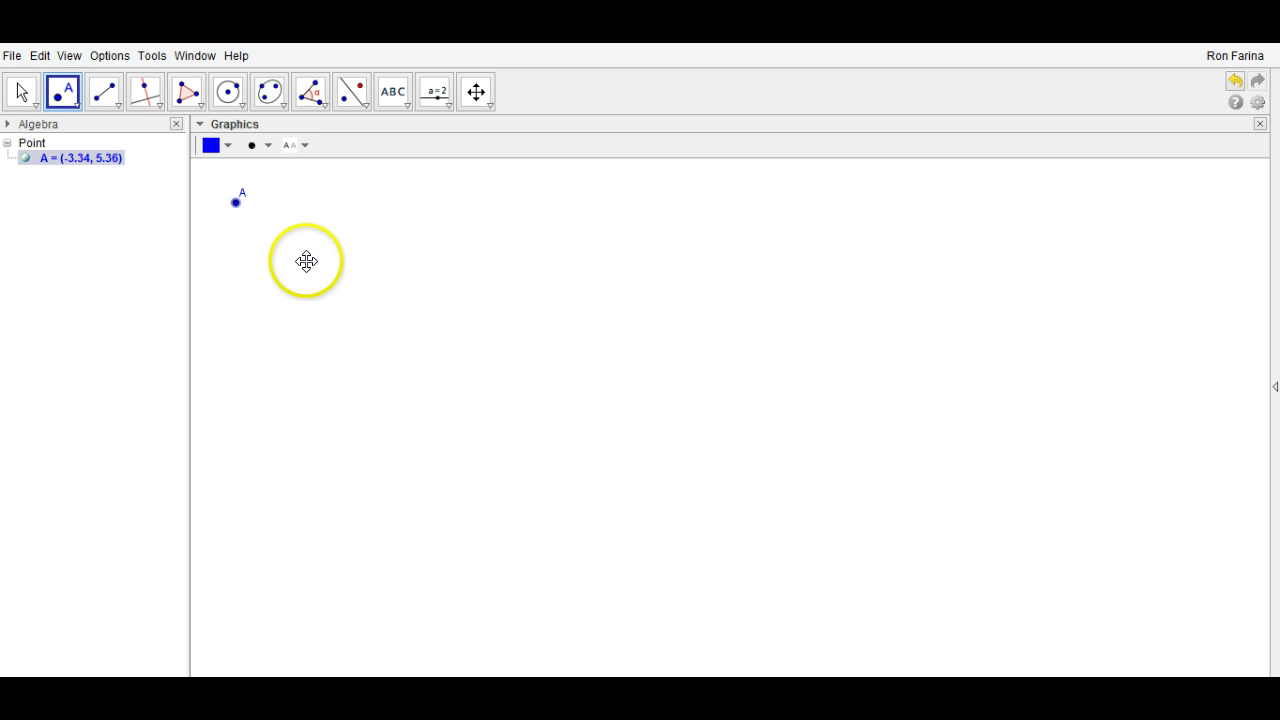
{"action": "left_click", "coordinate": [455, 202]}
- Draw line a through A and B, and line b through new points C and D below it
{"action": "left_click", "coordinate": [112, 102]}
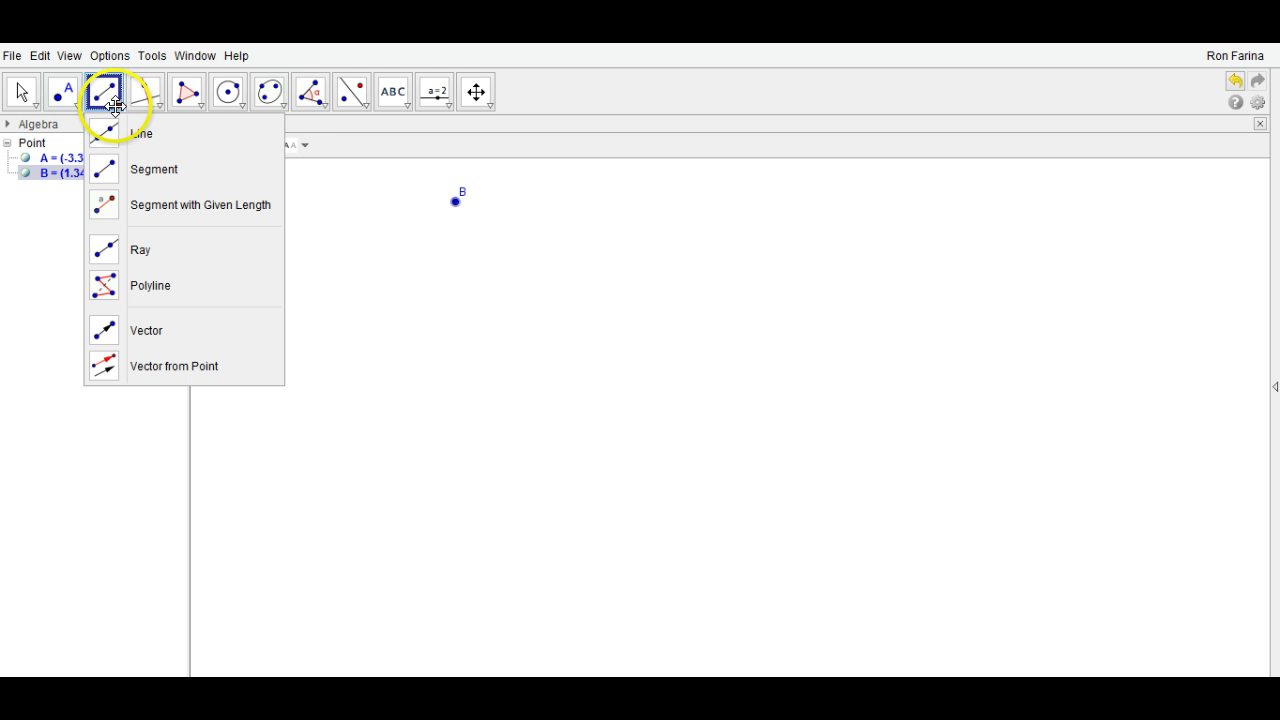
{"action": "left_click", "coordinate": [116, 131]}
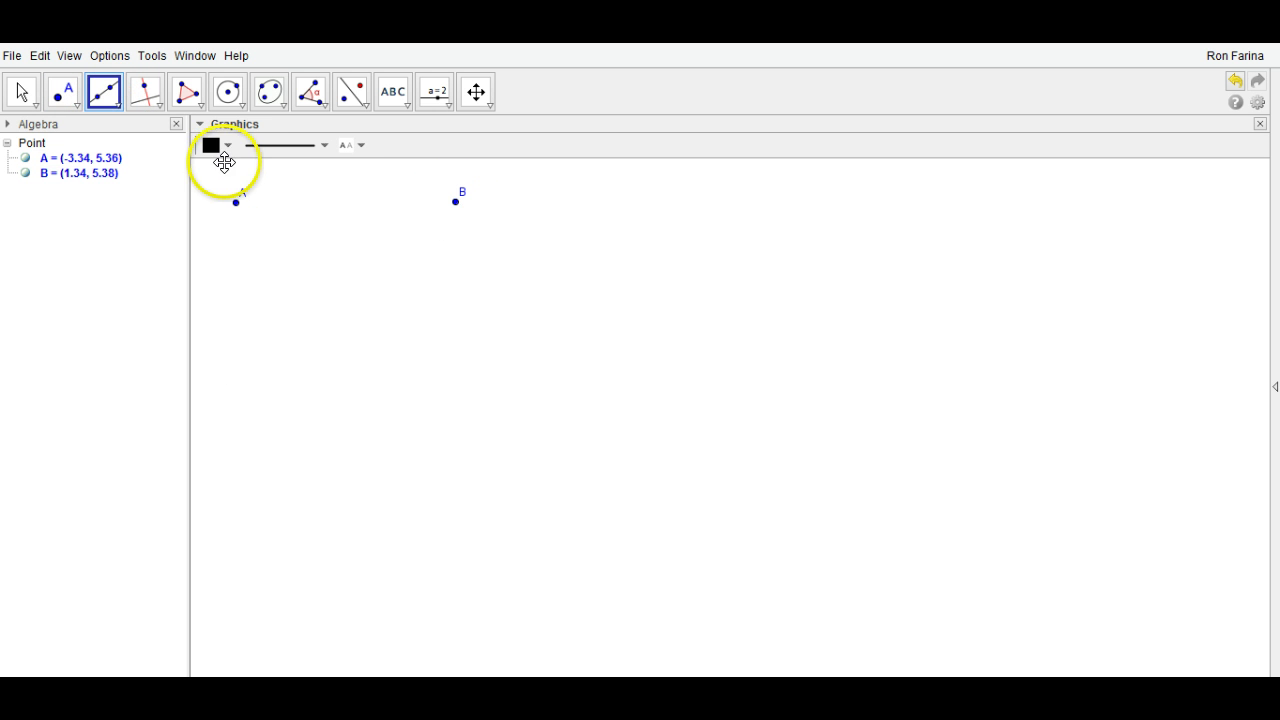
{"action": "left_click", "coordinate": [231, 200]}
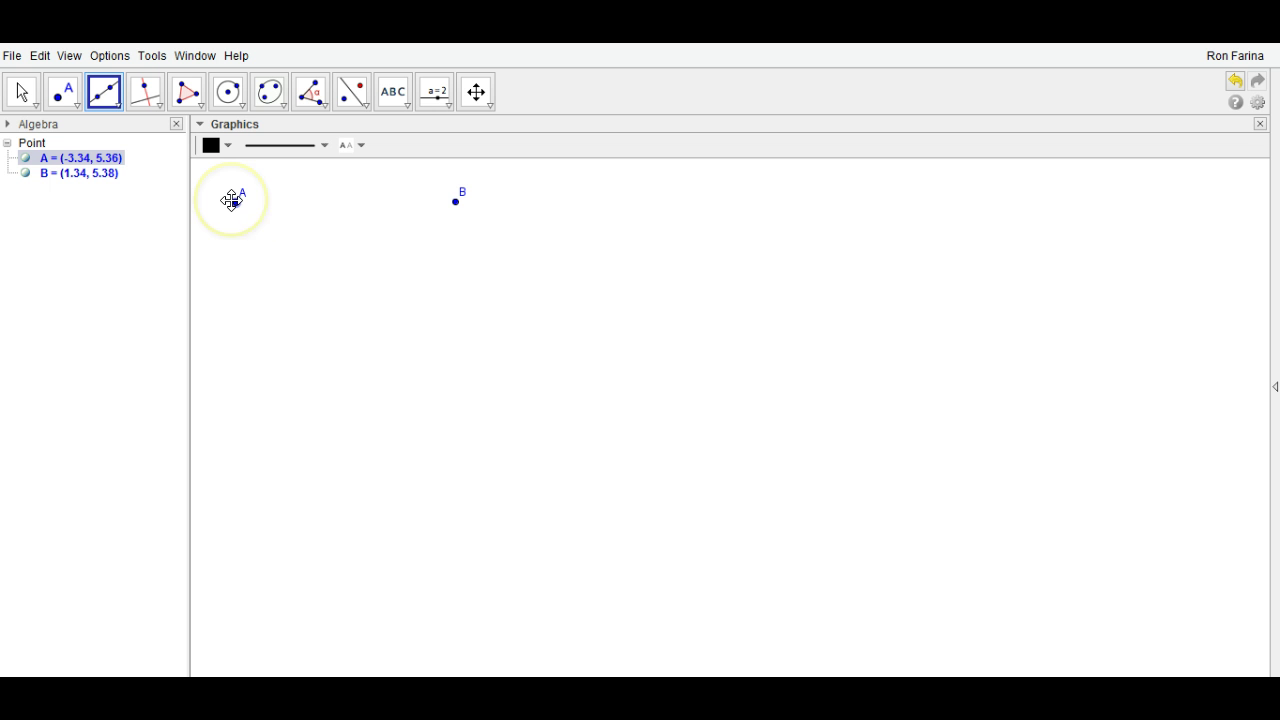
{"action": "left_click", "coordinate": [454, 202]}
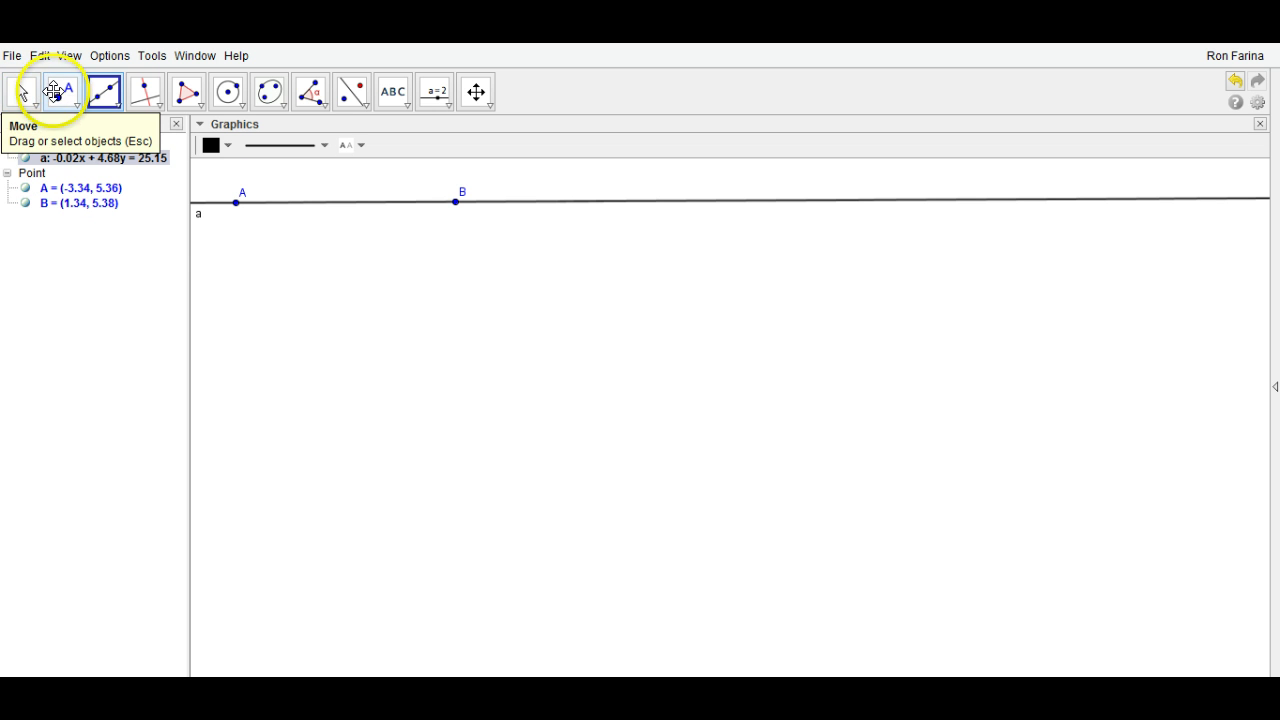
{"action": "left_click", "coordinate": [249, 254]}
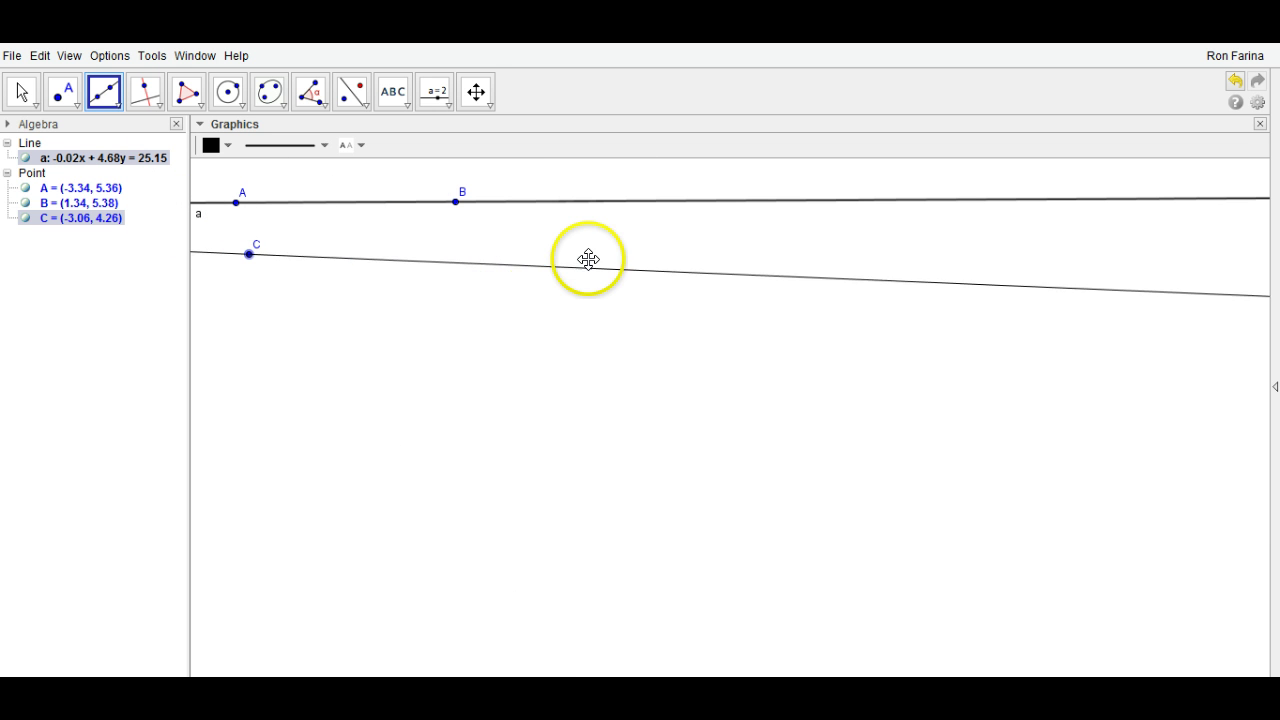
{"action": "left_click", "coordinate": [614, 252]}
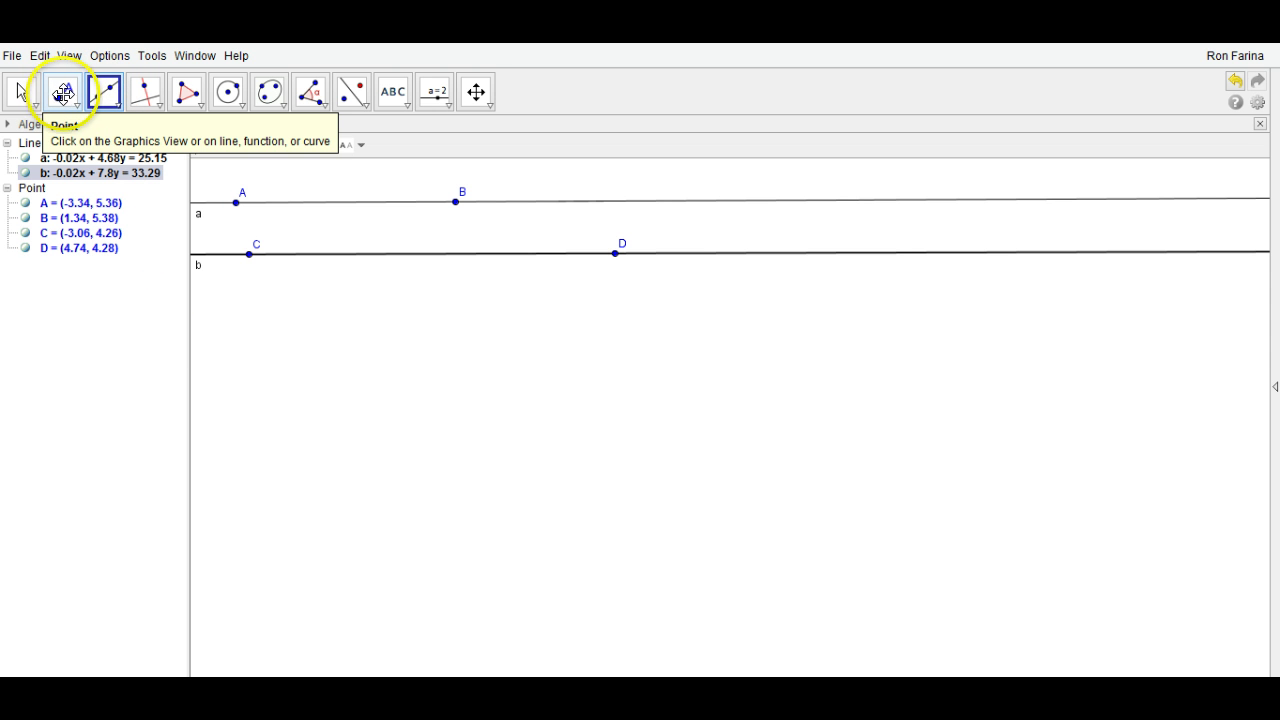
- Place points E and F below line b and join them with segment c, 6.96 long
{"action": "left_click", "coordinate": [66, 88]}
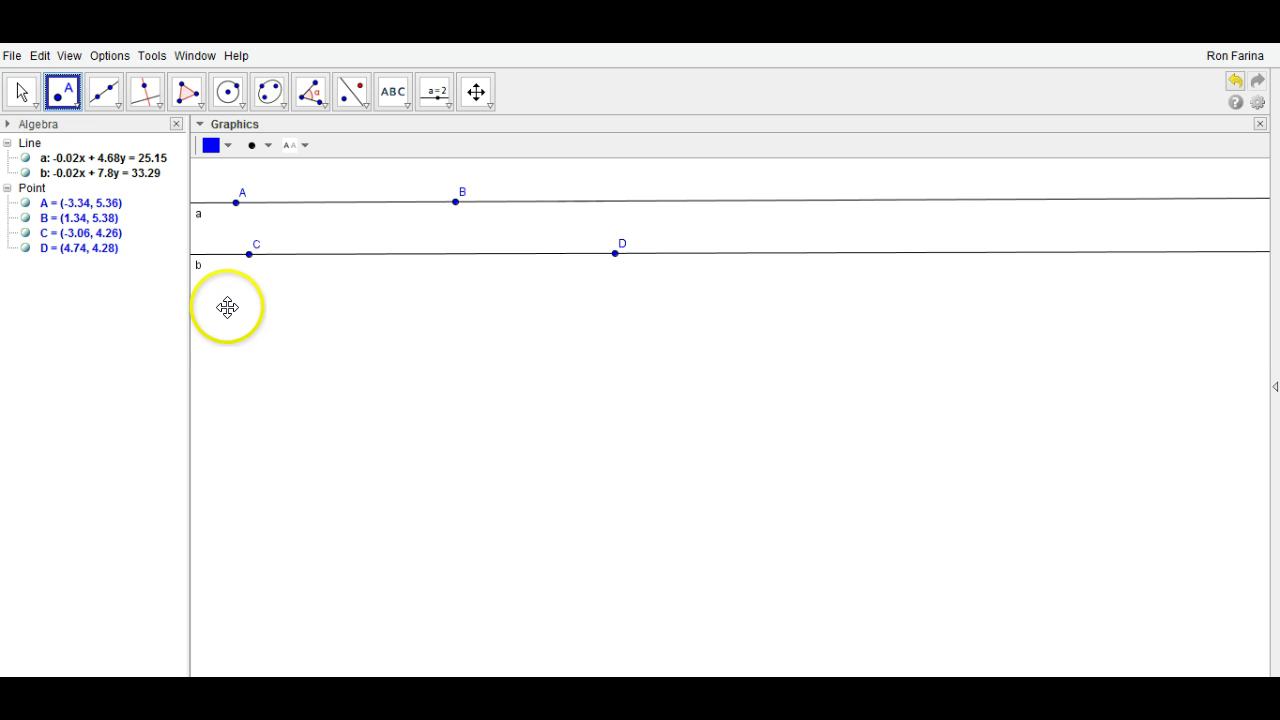
{"action": "left_click", "coordinate": [228, 308]}
{"action": "left_click", "coordinate": [555, 318]}
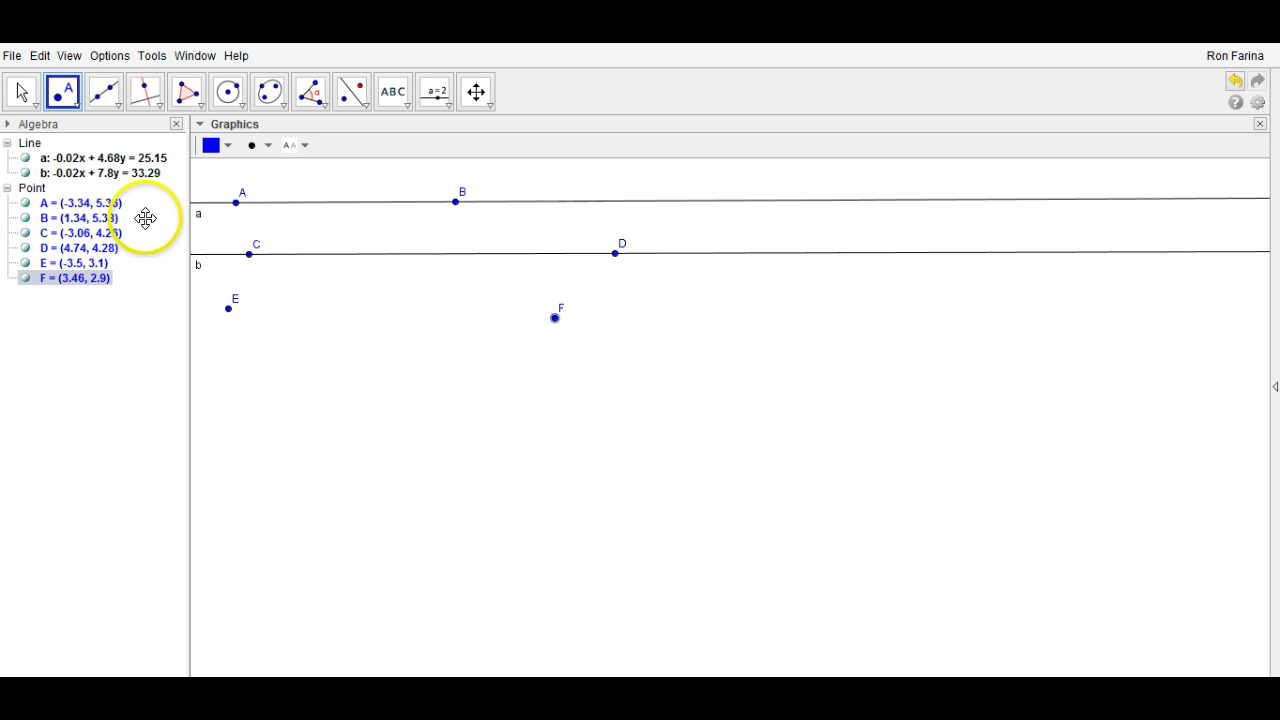
{"action": "left_click", "coordinate": [112, 96]}
{"action": "left_click", "coordinate": [128, 164]}
{"action": "left_click", "coordinate": [228, 308]}
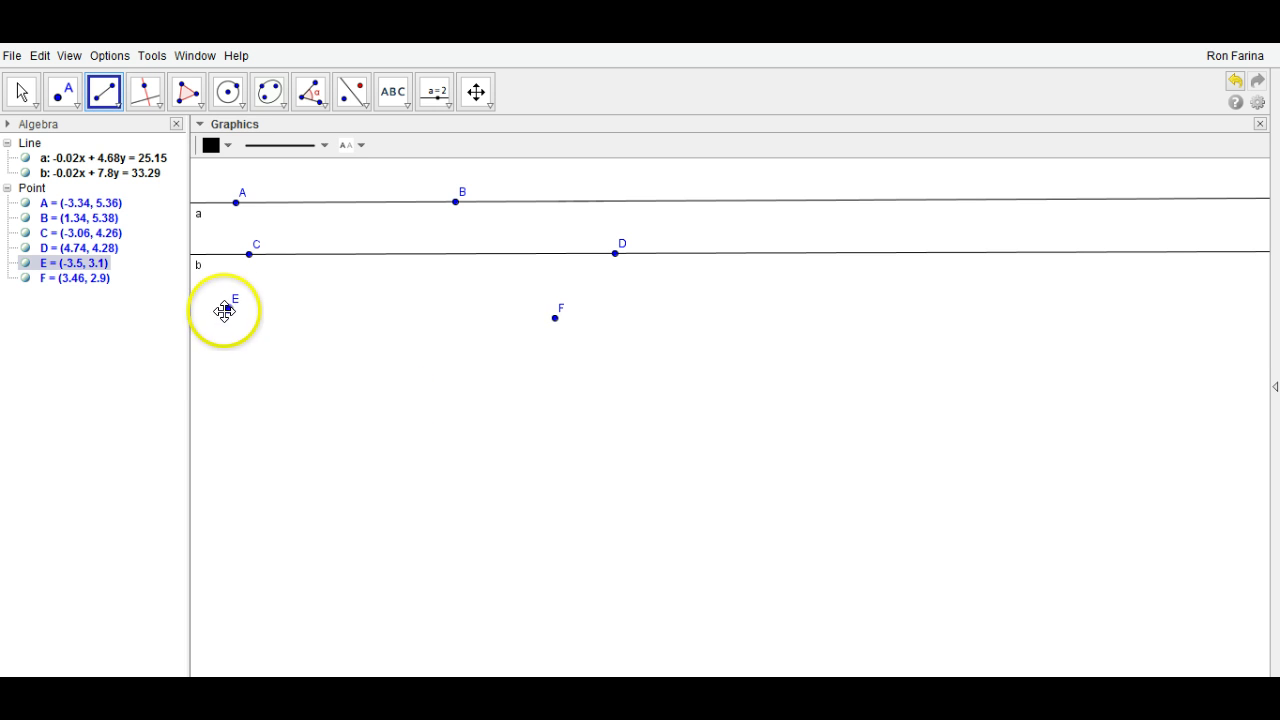
{"action": "left_click", "coordinate": [555, 318]}
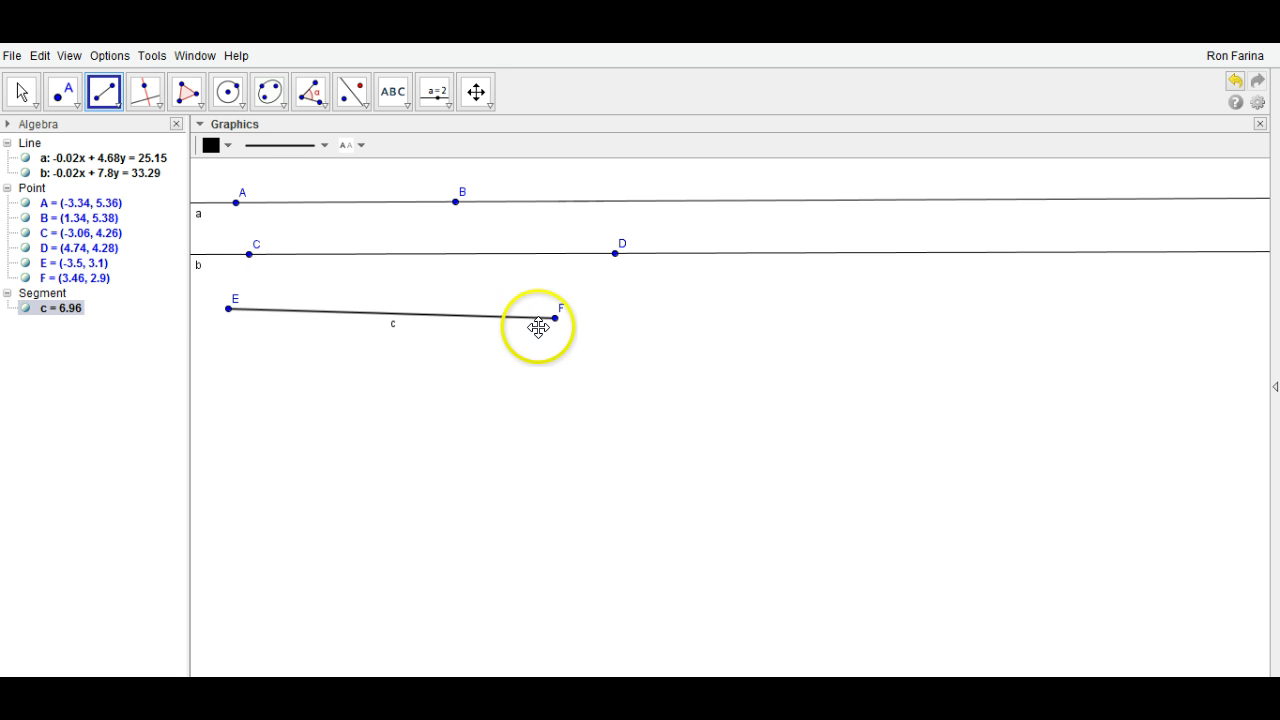
{"action": "left_click", "coordinate": [50, 280]}
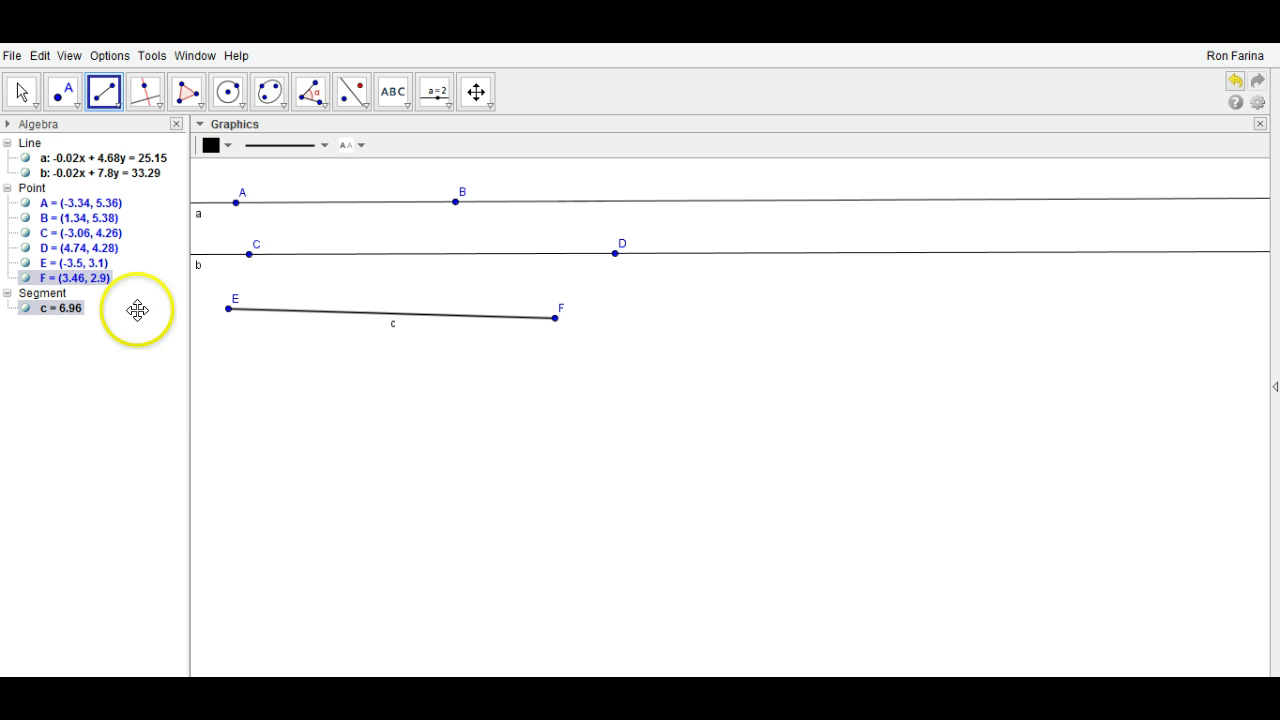
{"action": "left_click", "coordinate": [123, 93]}
{"action": "mouse_move", "coordinate": [110, 97]}
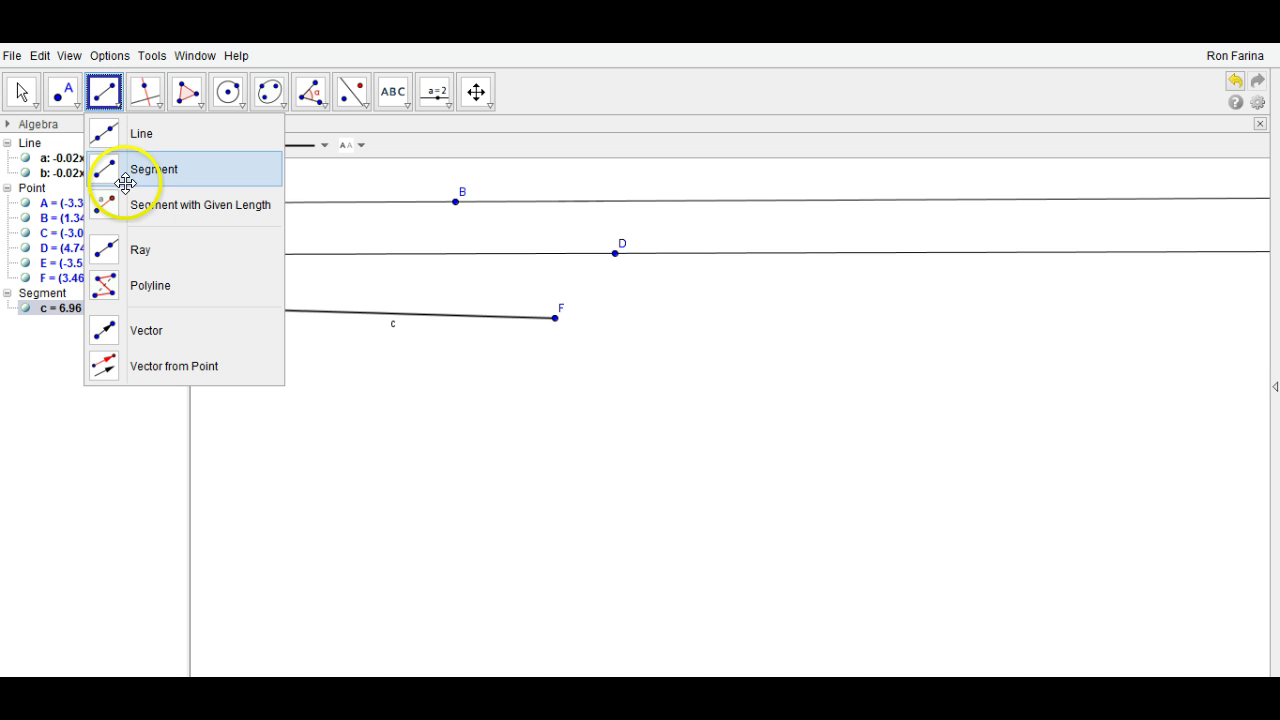
{"action": "left_click", "coordinate": [107, 435]}
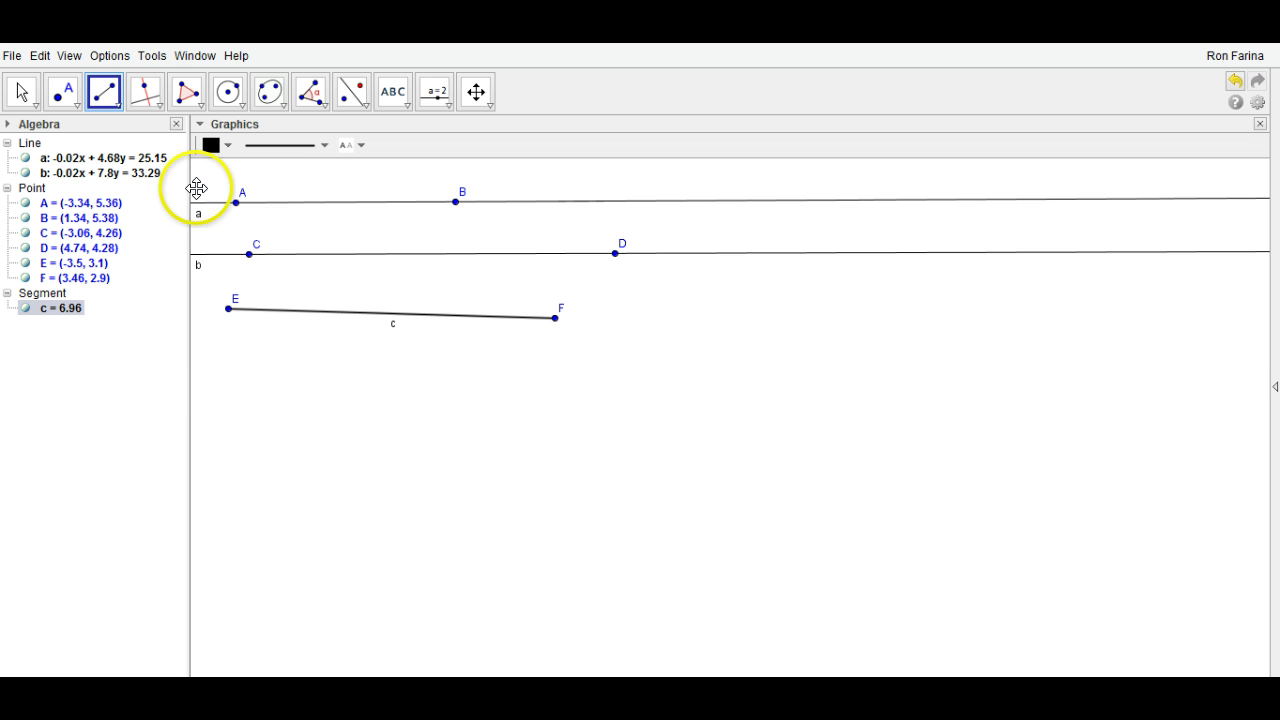
{"action": "left_click", "coordinate": [150, 94]}
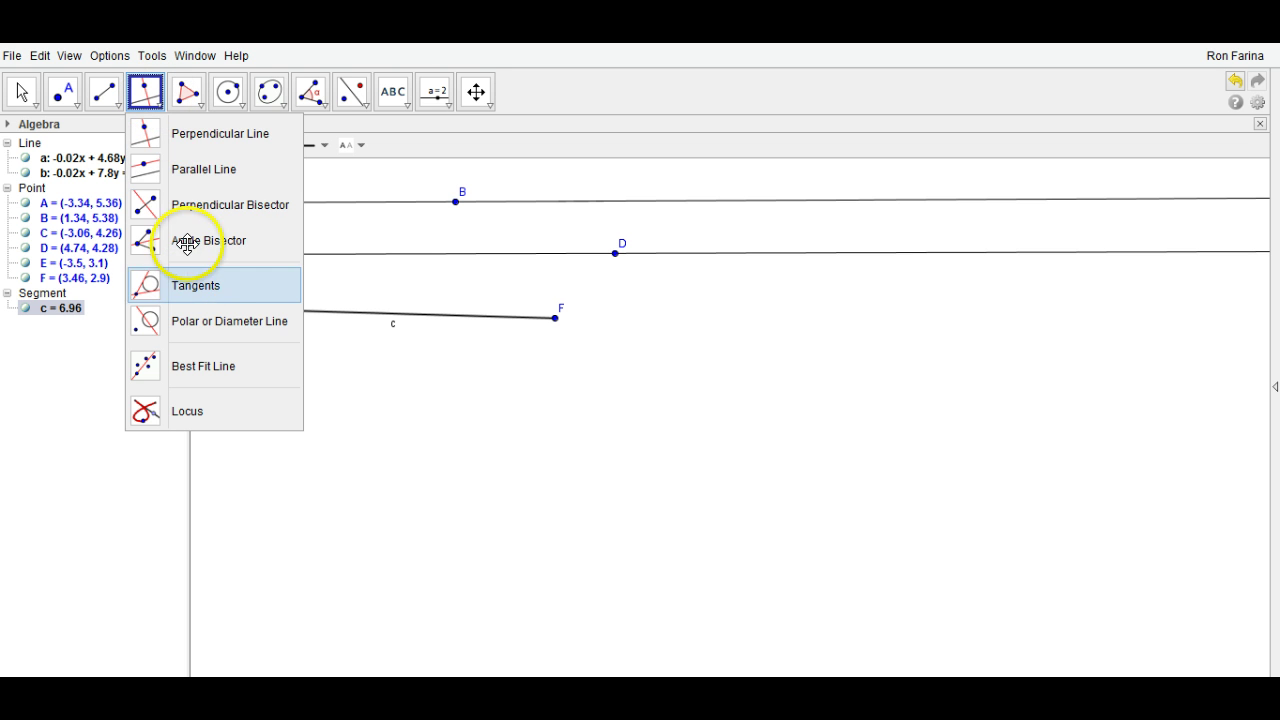
{"action": "mouse_move", "coordinate": [305, 84]}
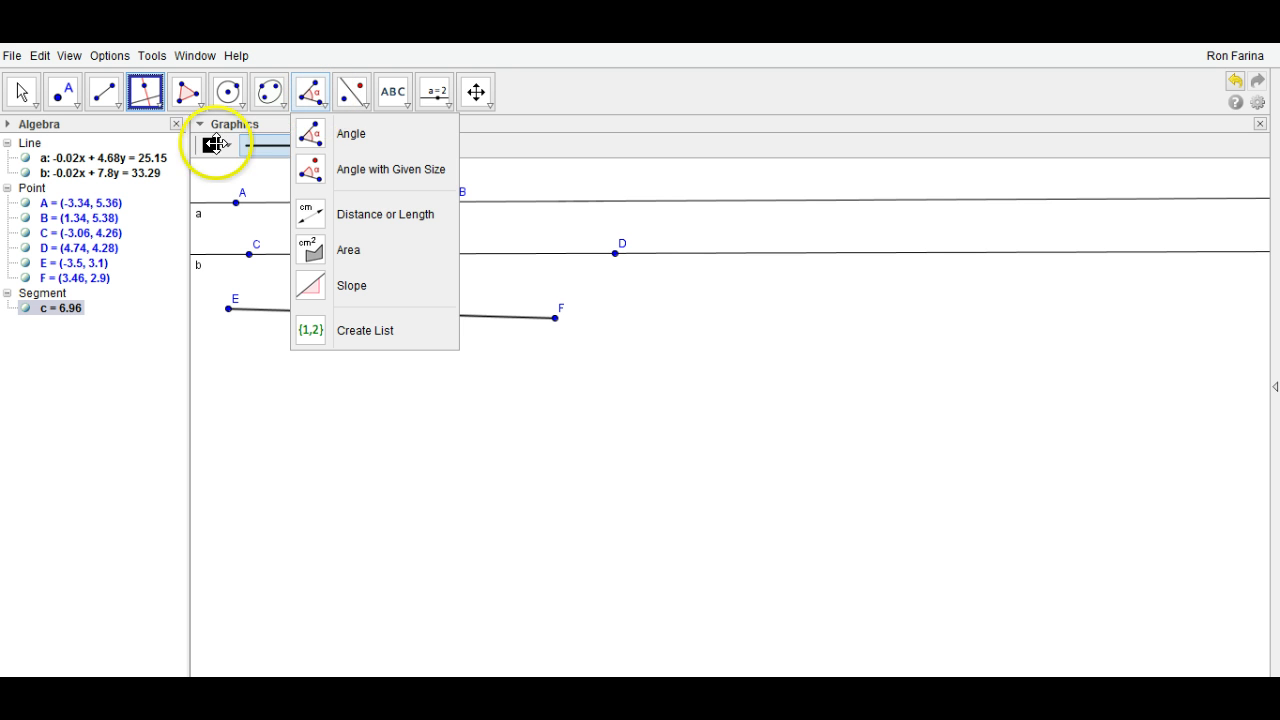
{"action": "mouse_move", "coordinate": [143, 91]}
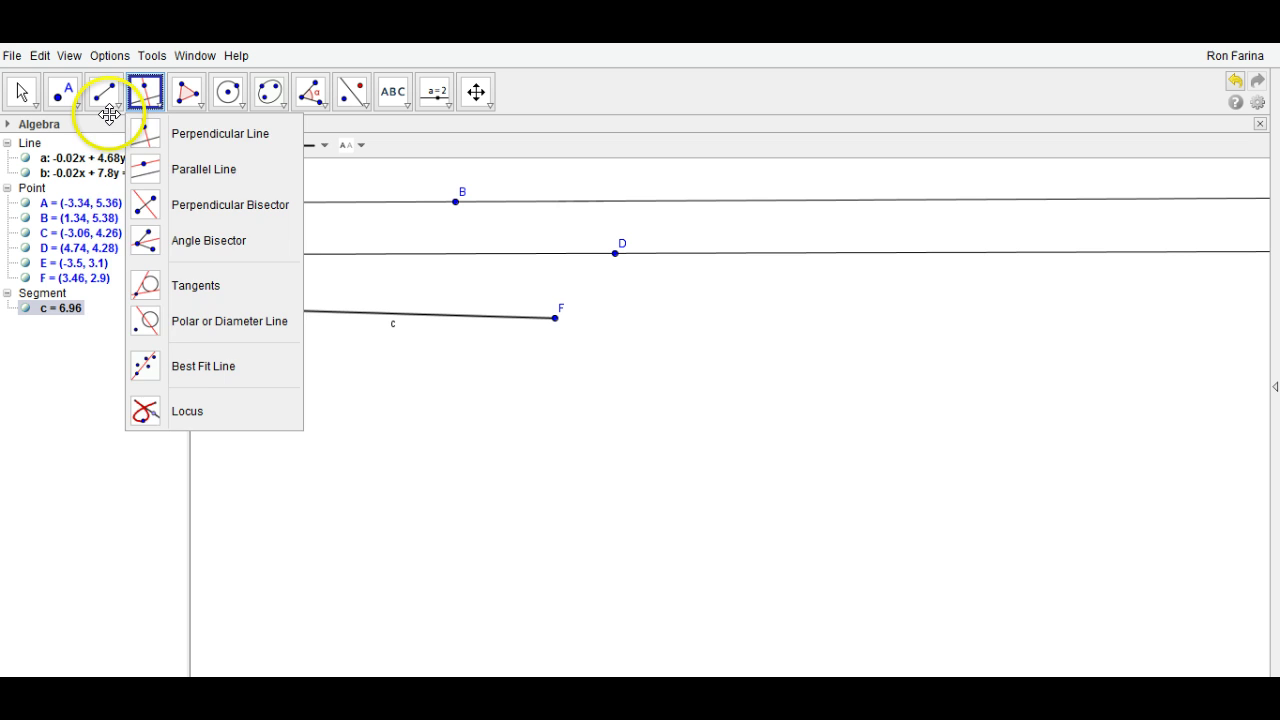
{"action": "mouse_move", "coordinate": [110, 110]}
{"action": "key", "text": "Escape"}
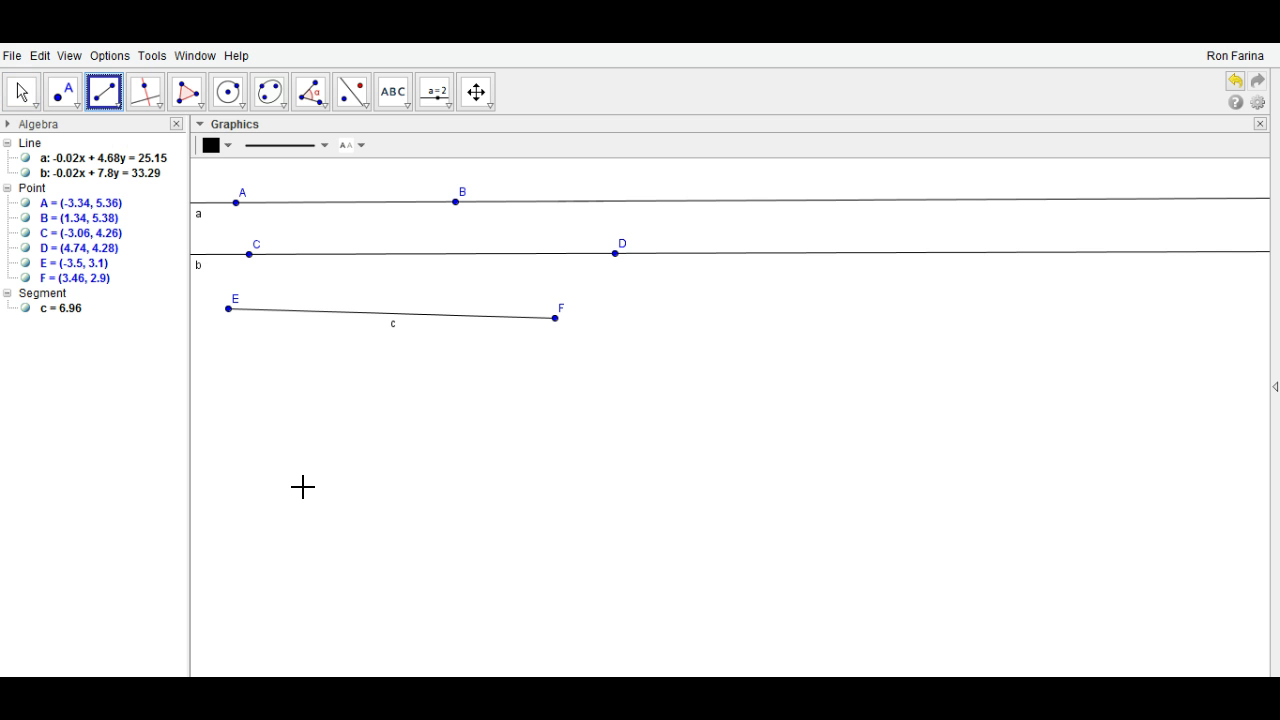
- Draw segment d = 4.05 from G to H and segment e = 5.04 from H to I
{"action": "left_click", "coordinate": [490, 379]}
{"action": "left_click", "coordinate": [347, 503]}
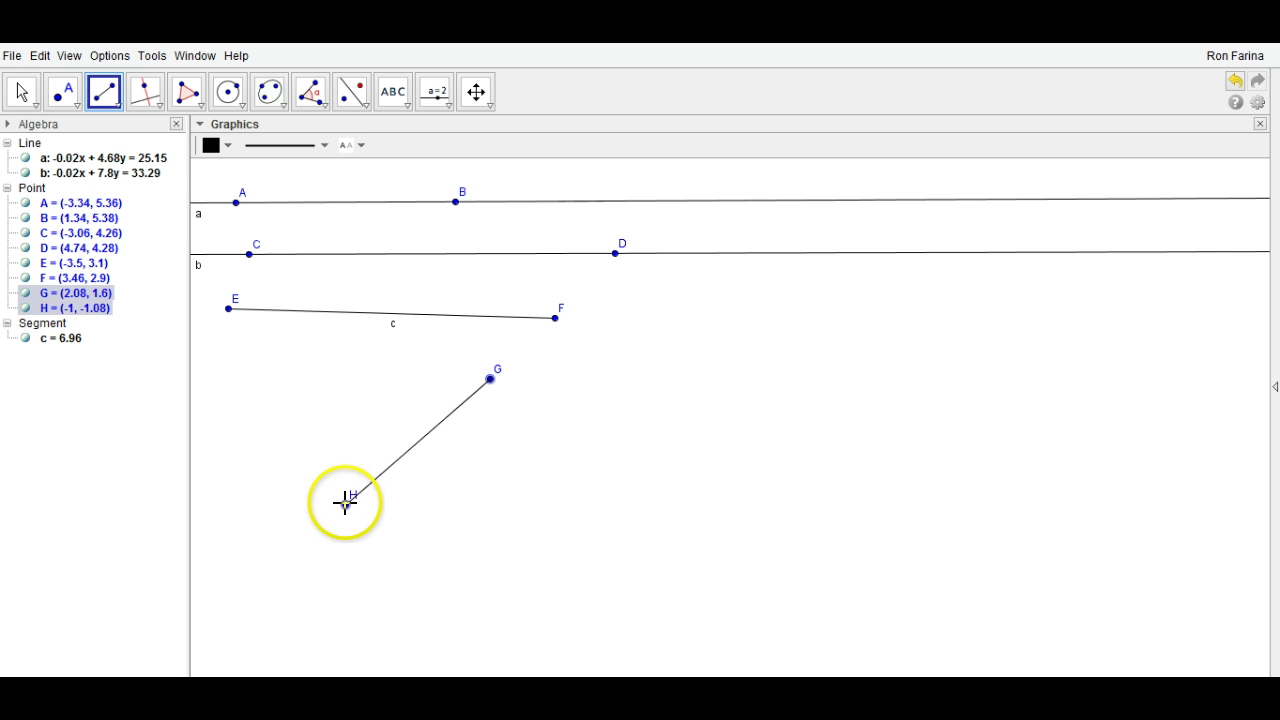
{"action": "left_click", "coordinate": [347, 503]}
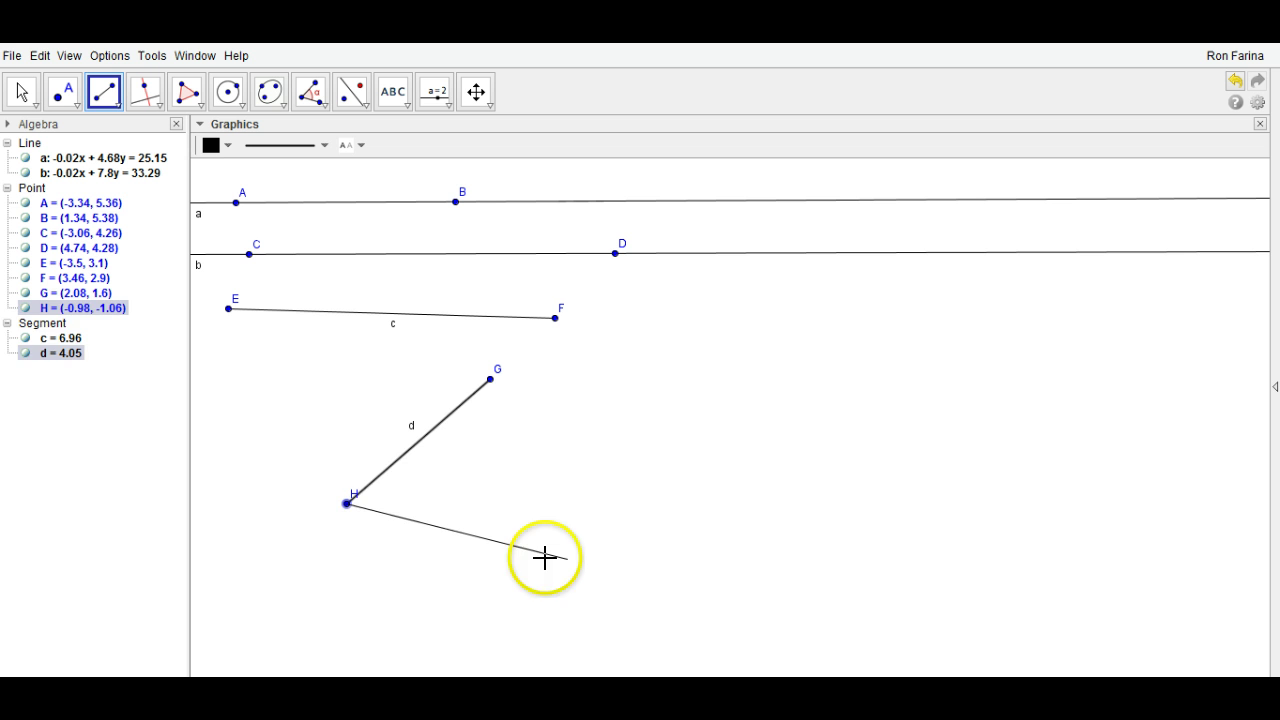
{"action": "left_click", "coordinate": [577, 560]}
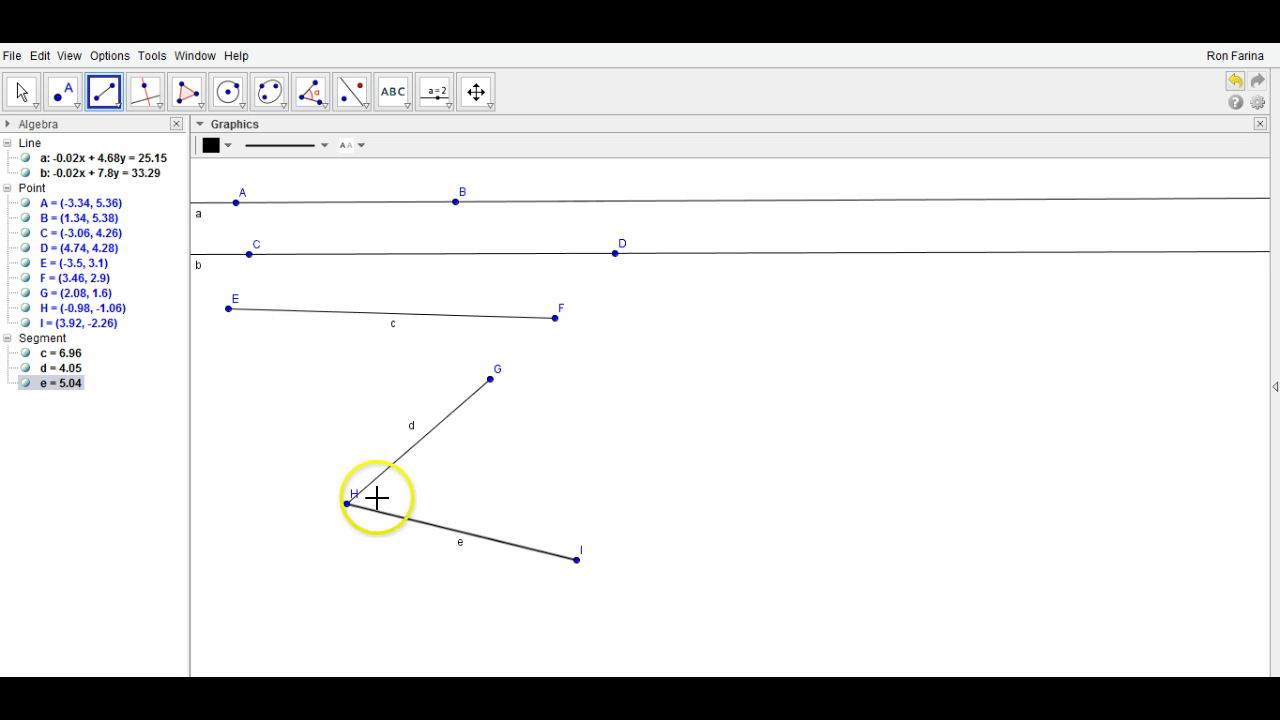
{"action": "left_click", "coordinate": [312, 91]}
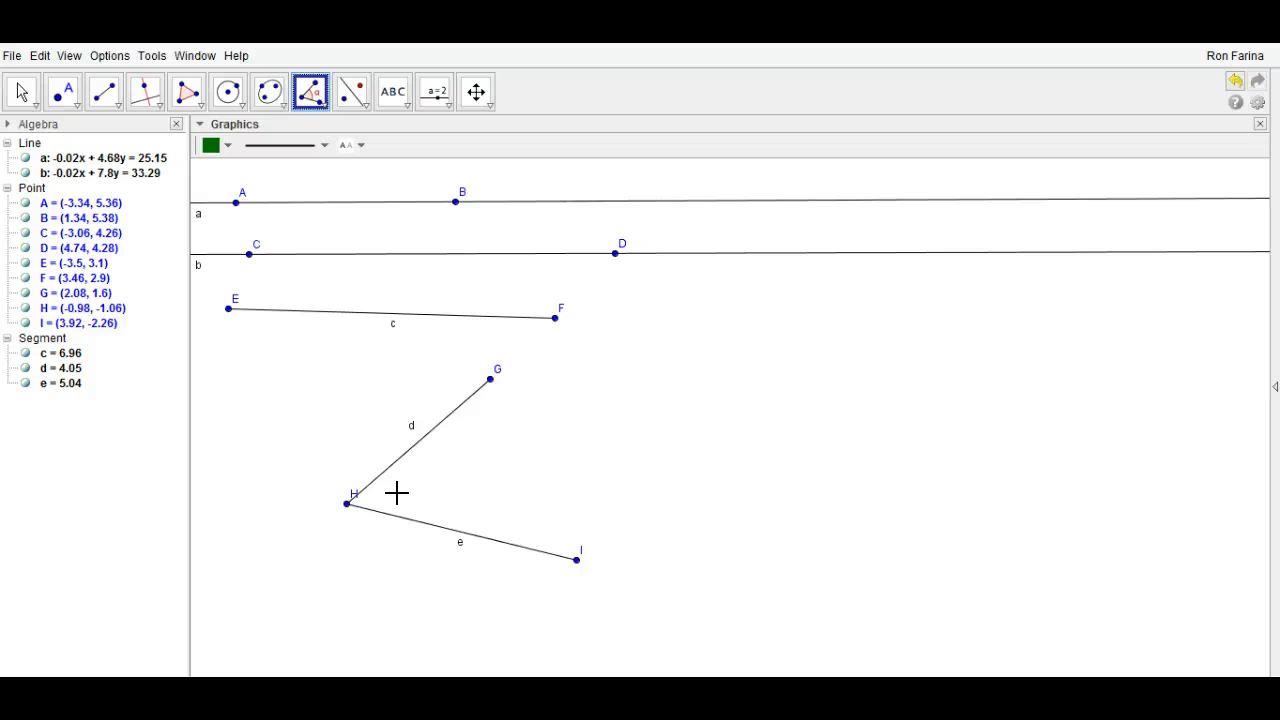
- Measure inside angle α = 54.76° via I, H, G and reflex angle β = 305.24° via G, H, I
{"action": "left_click", "coordinate": [577, 560]}
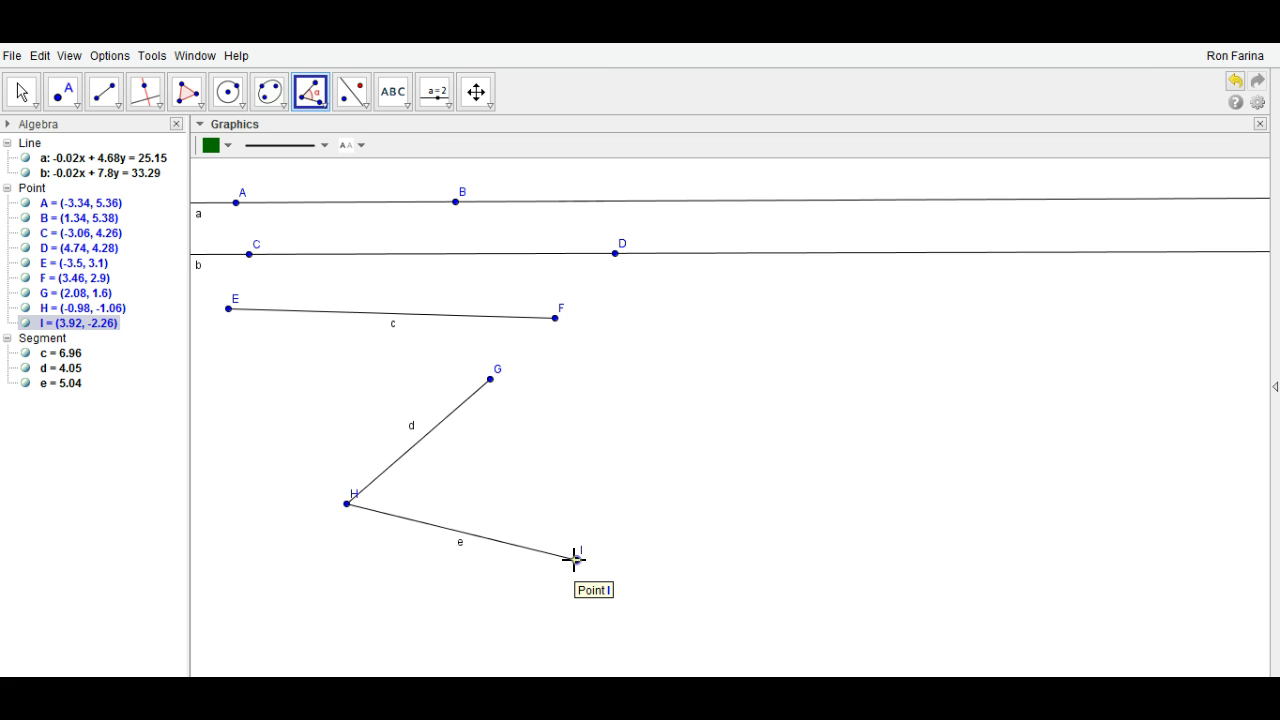
{"action": "left_click", "coordinate": [348, 504]}
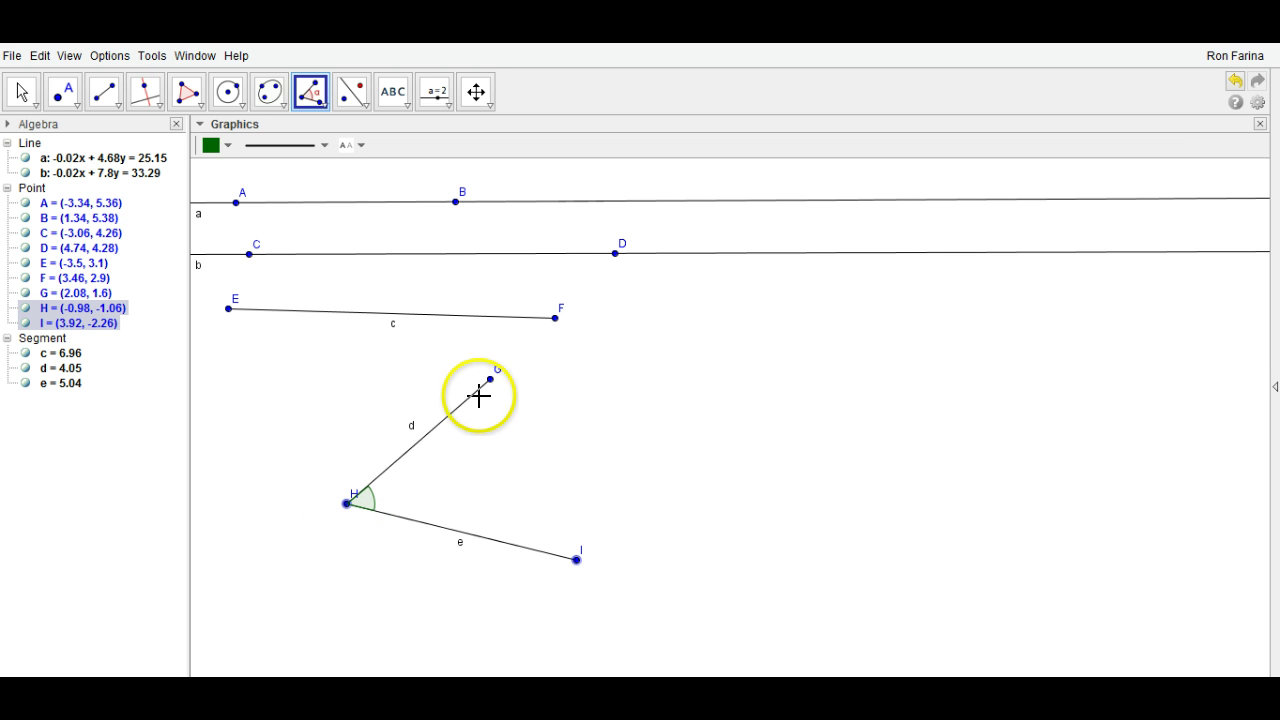
{"action": "left_click", "coordinate": [489, 378]}
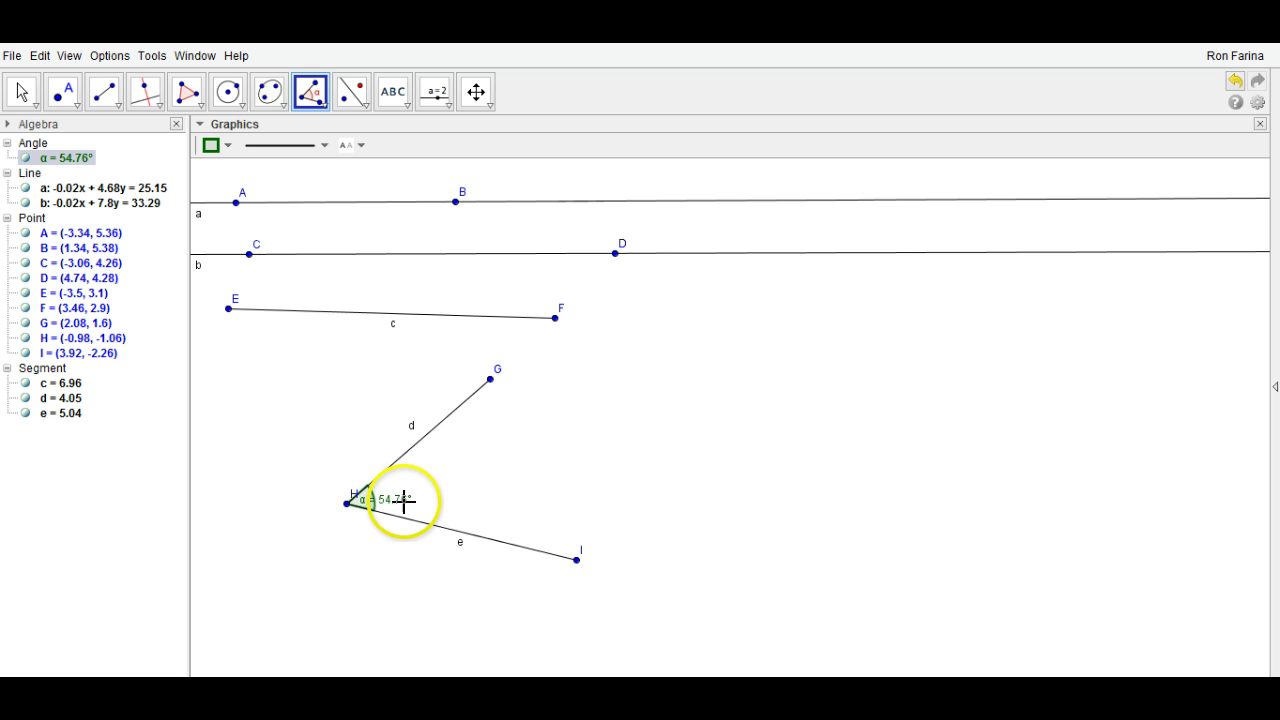
{"action": "left_click", "coordinate": [490, 378]}
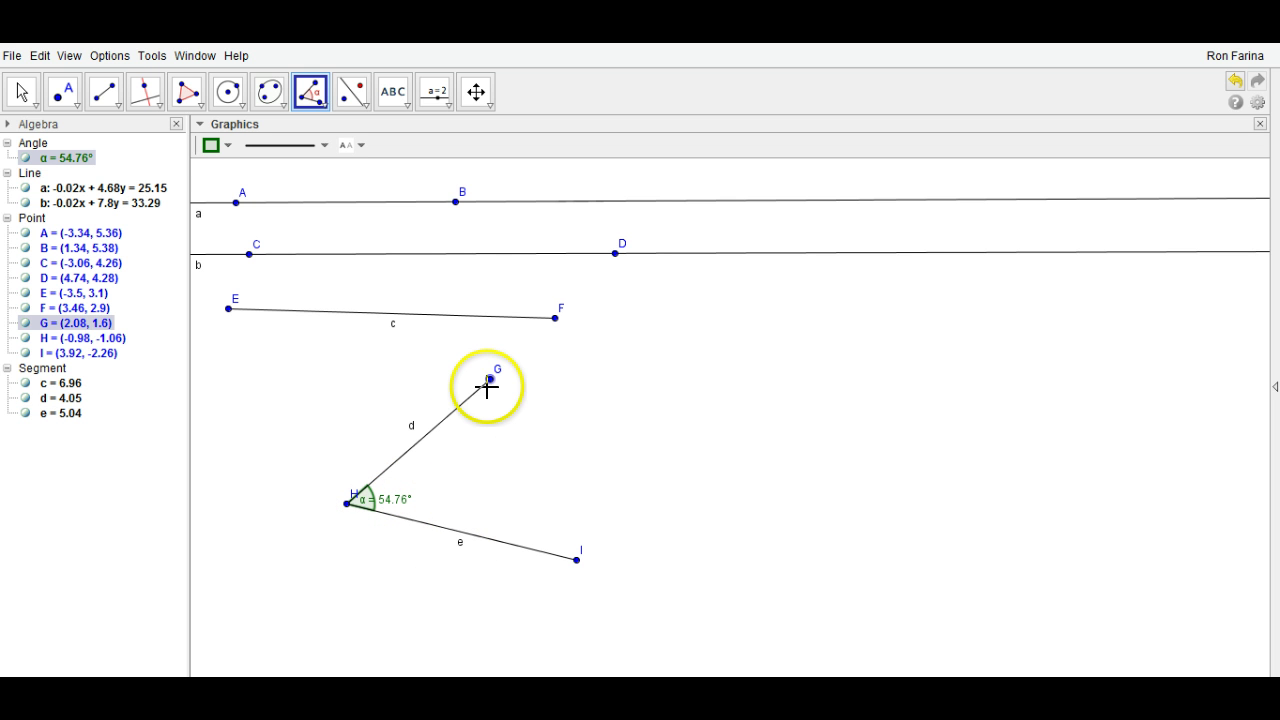
{"action": "left_click", "coordinate": [347, 502]}
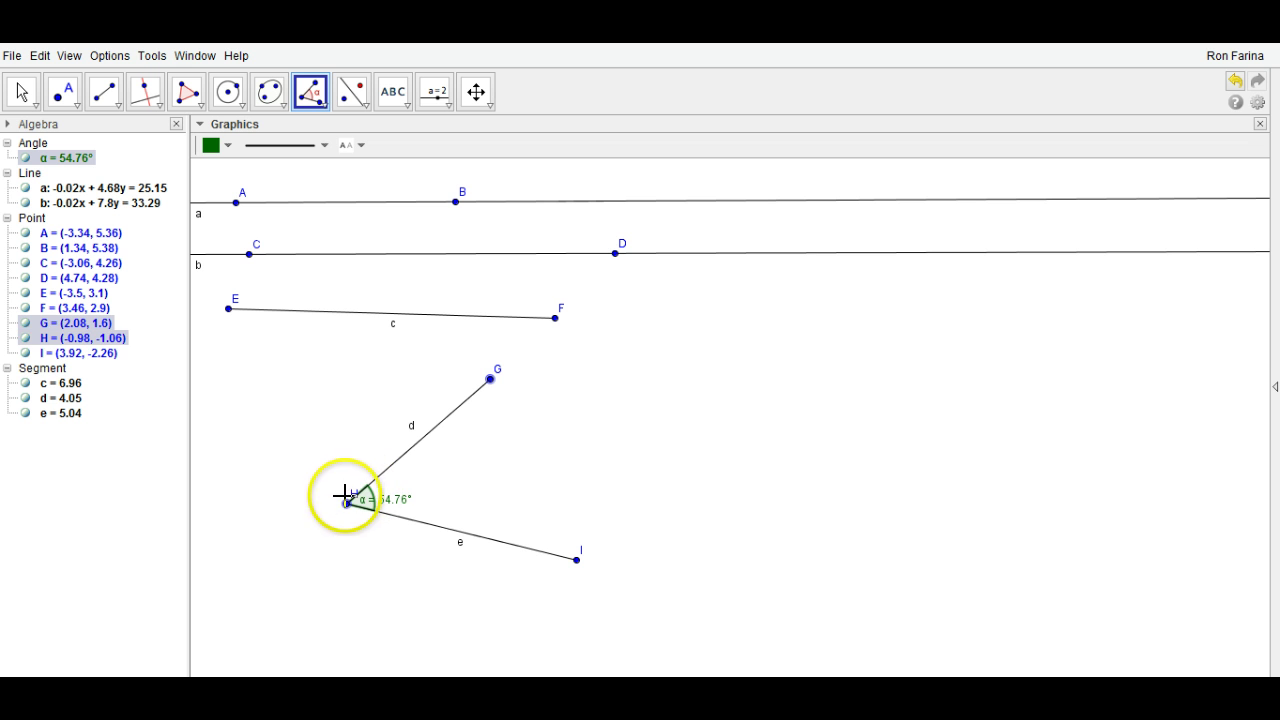
{"action": "left_click", "coordinate": [576, 559]}
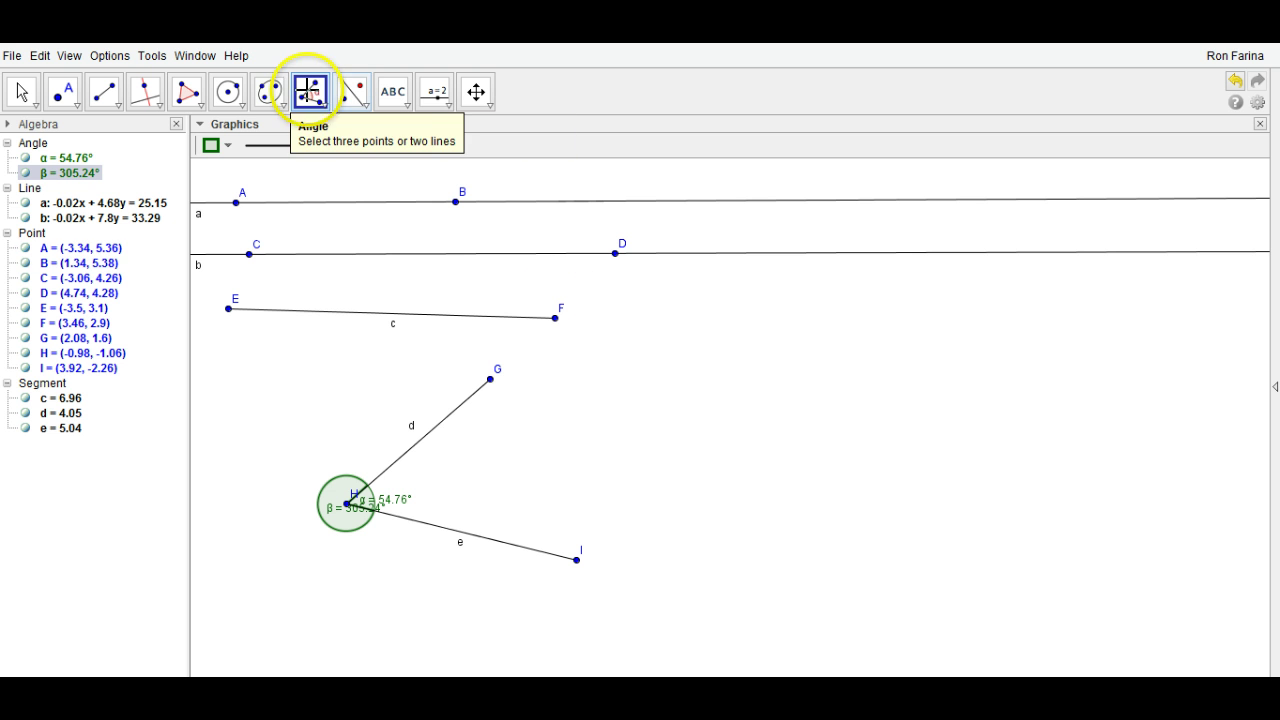
- Create angle γ = 66.91° at vertex K from new points J, K and L
{"action": "left_click", "coordinate": [845, 333]}
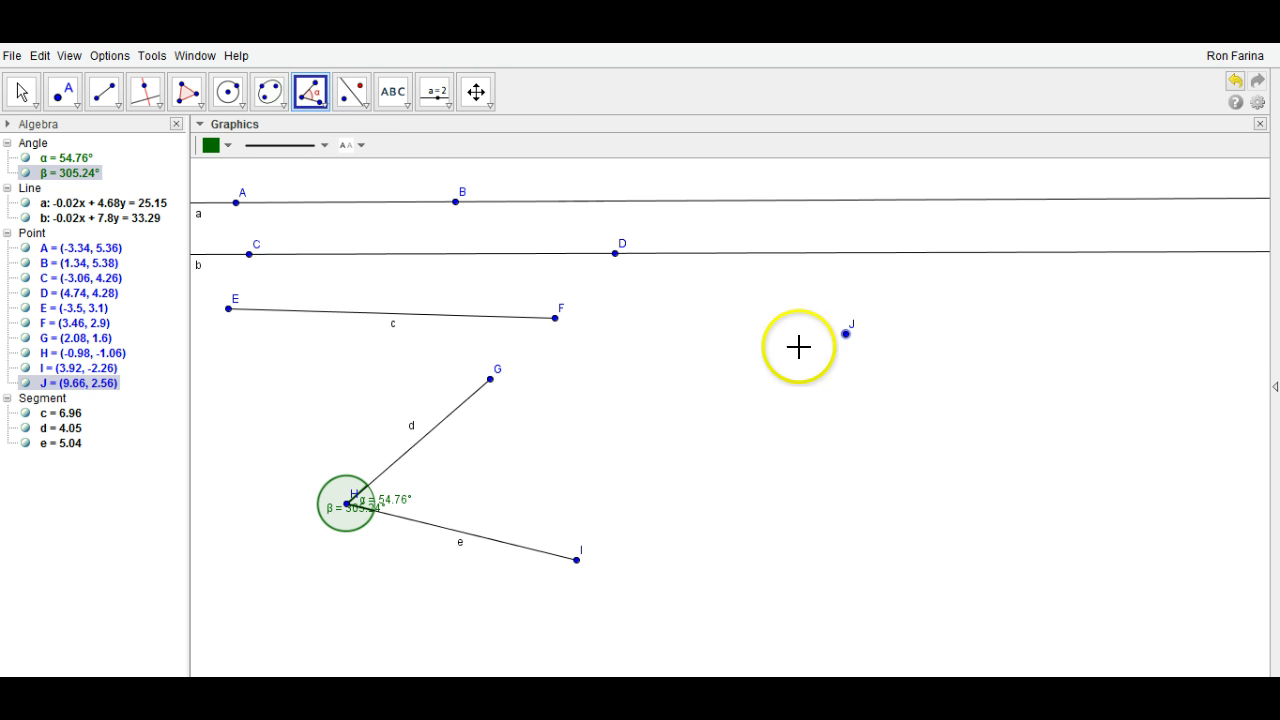
{"action": "left_click", "coordinate": [717, 426]}
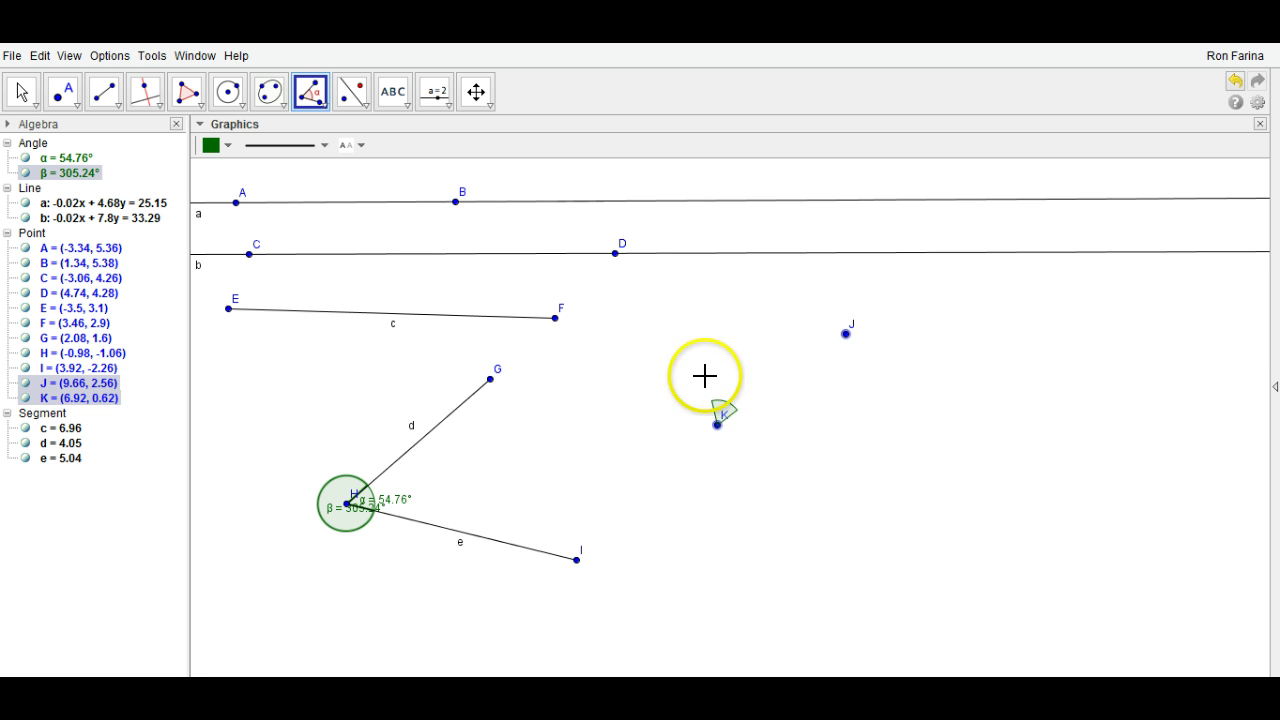
{"action": "left_click", "coordinate": [689, 297]}
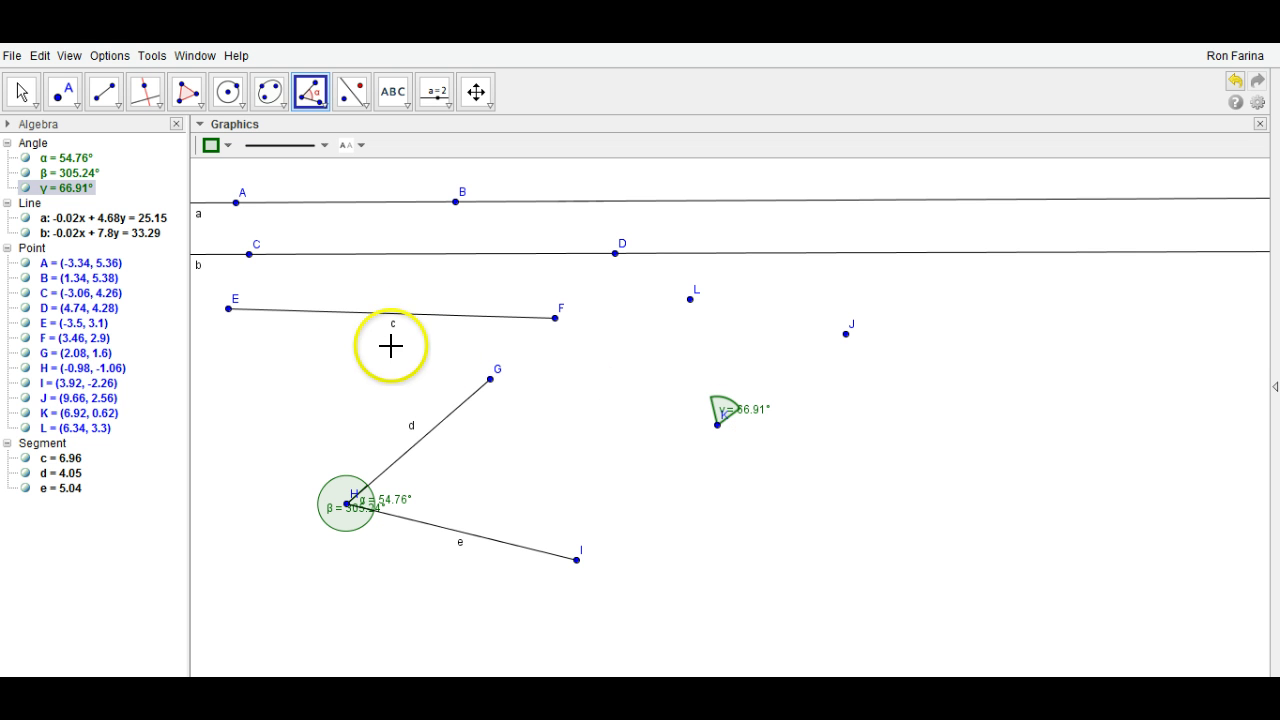
- Draw segment f = 2.74 from L to K and segment g = 3.36 from K to J
{"action": "left_click", "coordinate": [104, 91]}
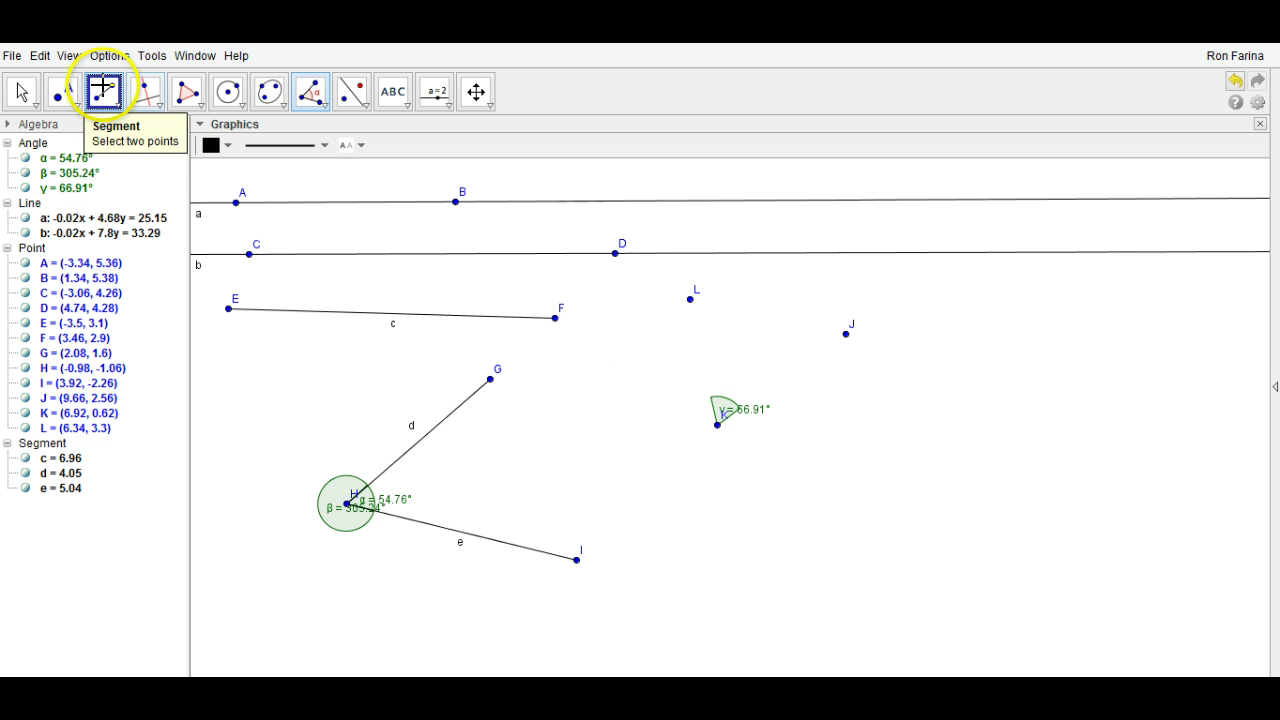
{"action": "left_click", "coordinate": [690, 298]}
{"action": "left_click", "coordinate": [715, 422]}
{"action": "left_click", "coordinate": [715, 422]}
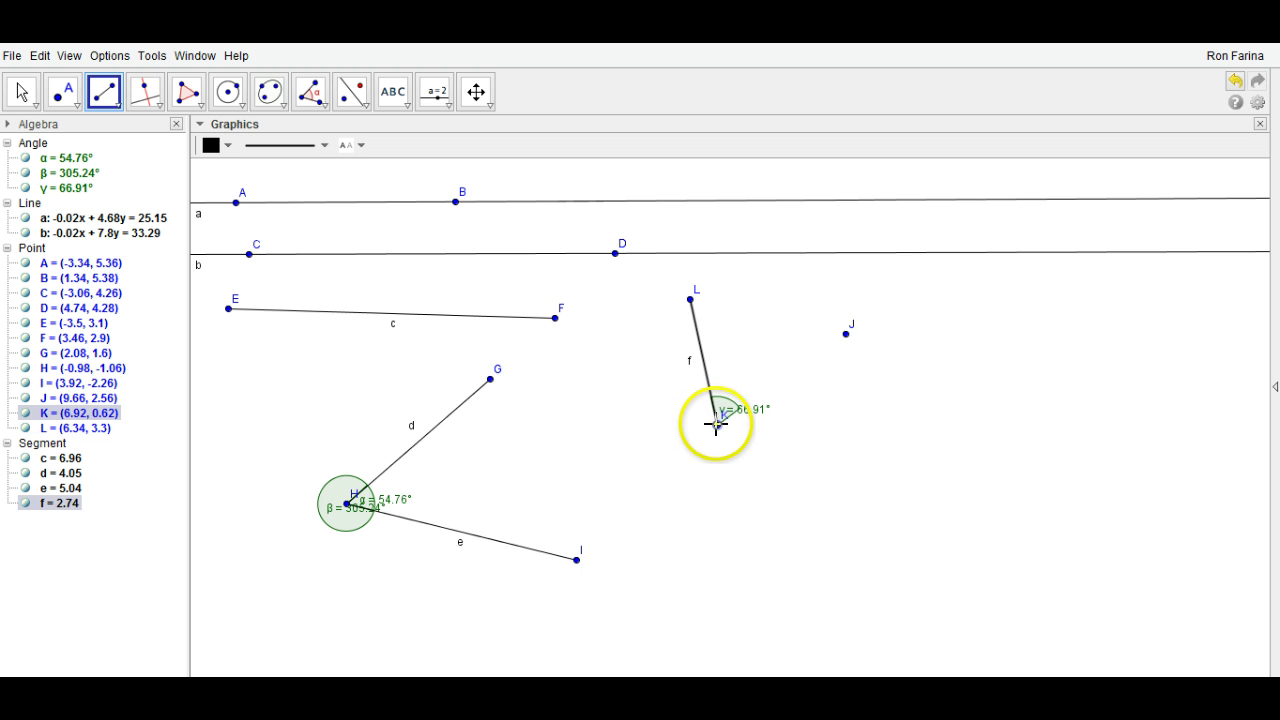
{"action": "left_click", "coordinate": [845, 334]}
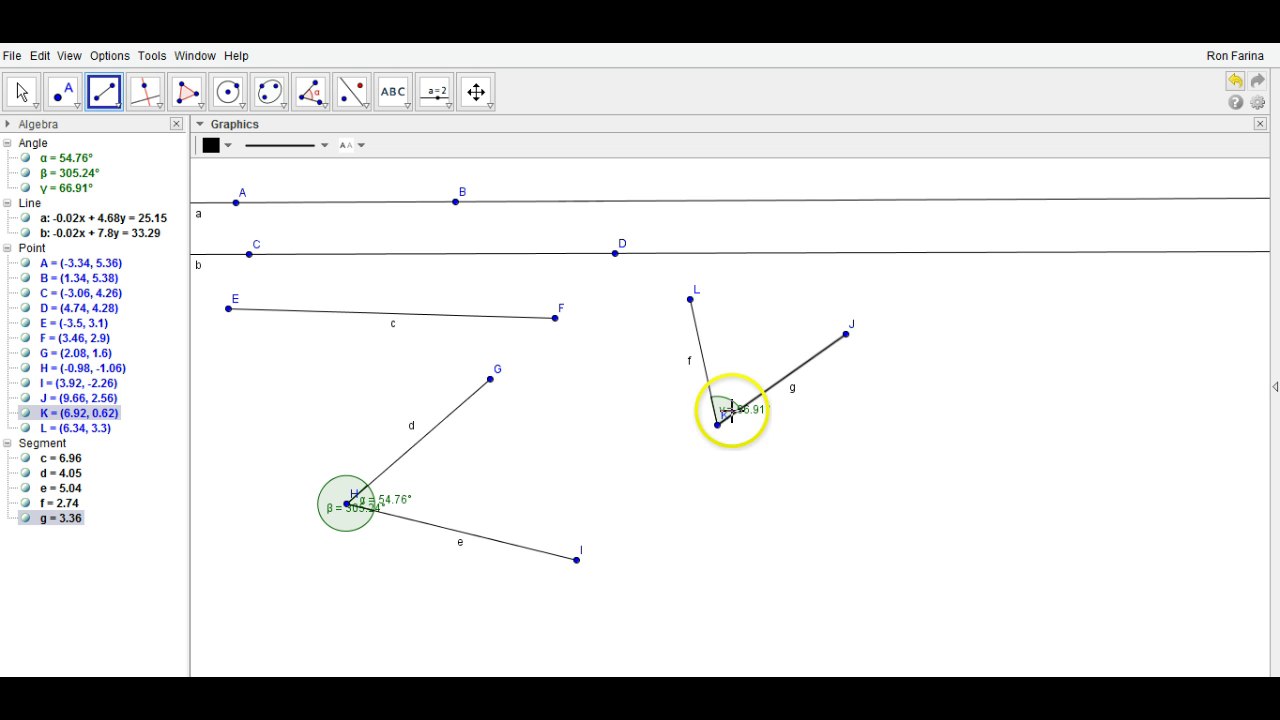